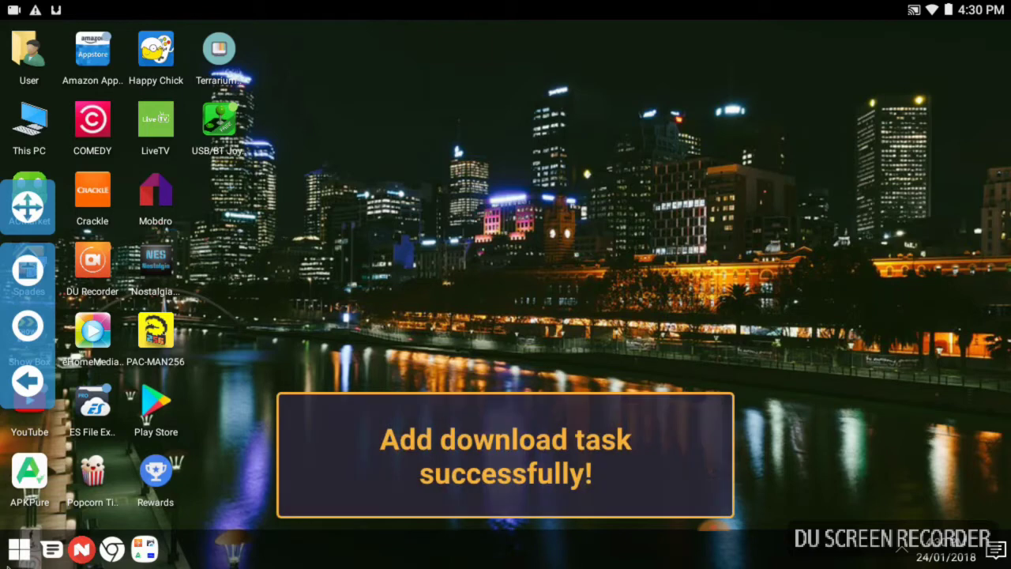
Find the Navigation Bar app in the list of installed apps and open it.
click(19, 550)
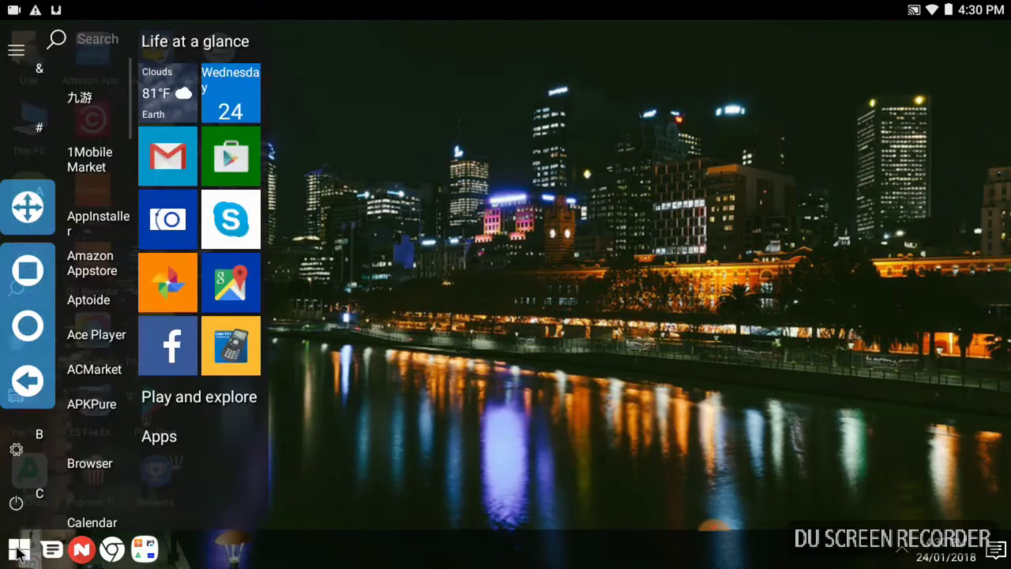
scroll(89, 187, down, 4)
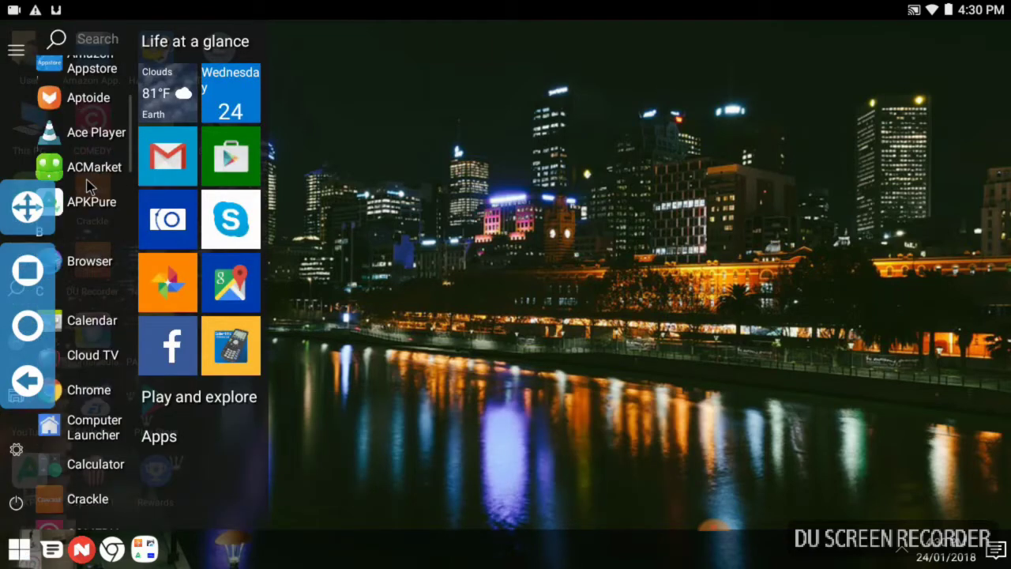
scroll(89, 188, down, 10)
scroll(65, 237, down, 15)
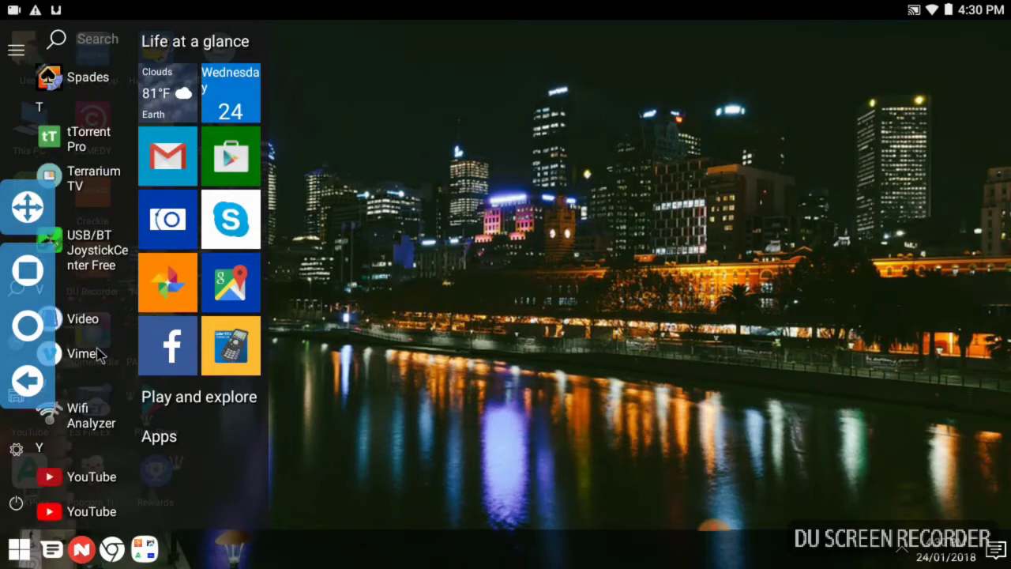
scroll(96, 350, up, 1)
scroll(99, 353, up, 2)
scroll(110, 312, up, 1)
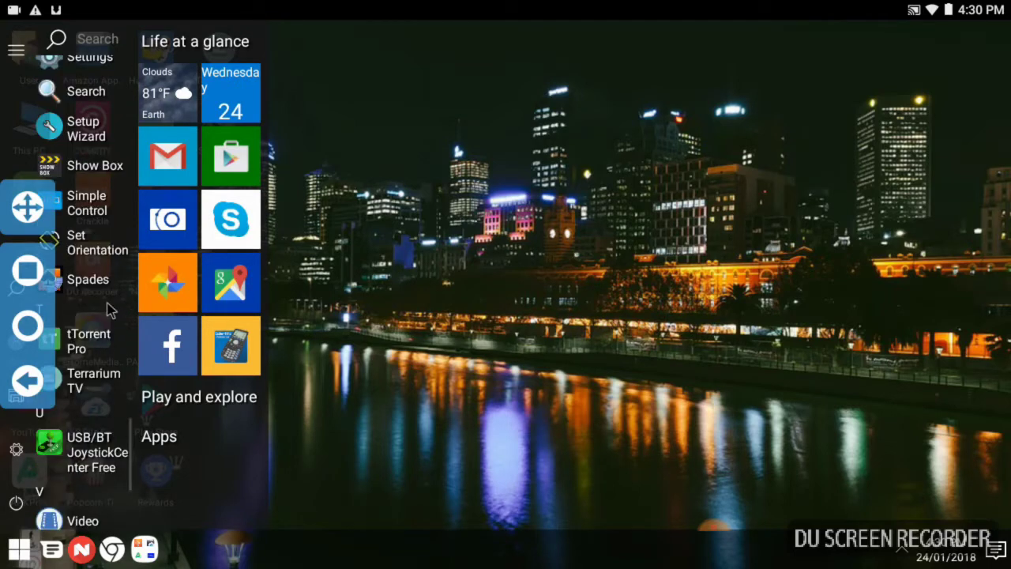
scroll(93, 217, down, 3)
scroll(87, 221, up, 6)
scroll(87, 224, up, 3)
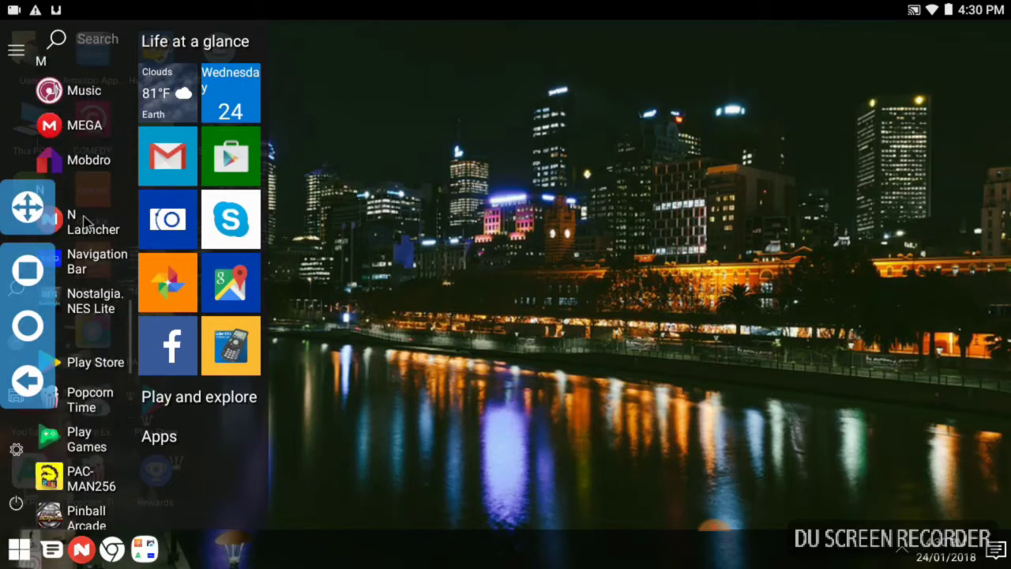
click(87, 261)
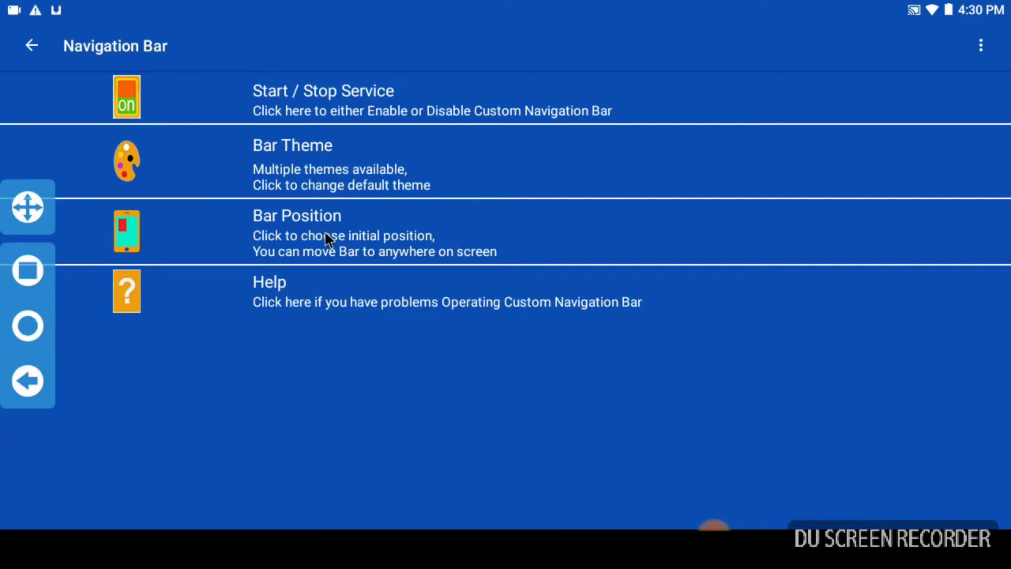
View the Bar Position choices, return to the settings list and move the floating navigation bar inward from the screen's edge.
click(327, 236)
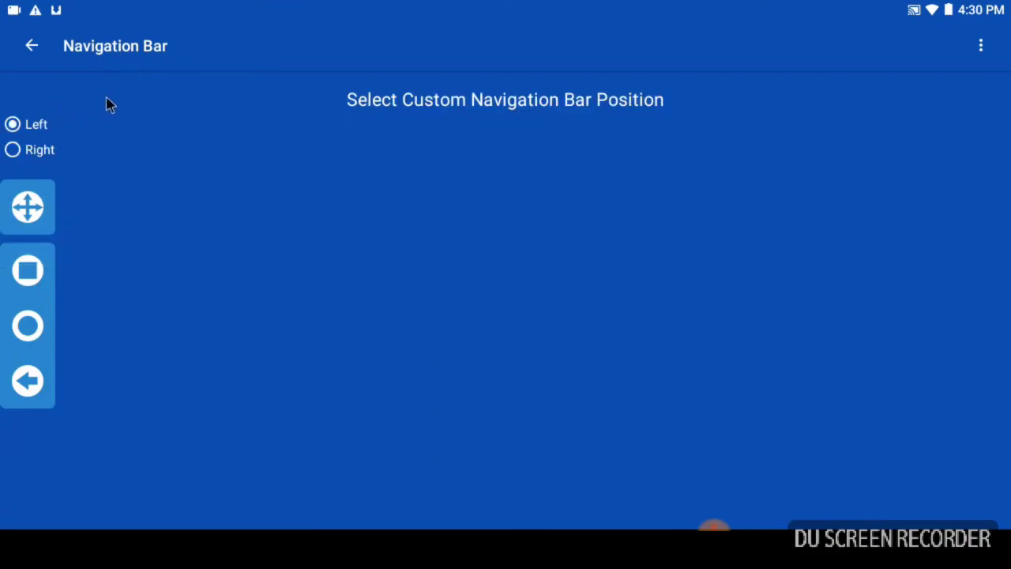
key(Escape)
drag(28, 207, 211, 212)
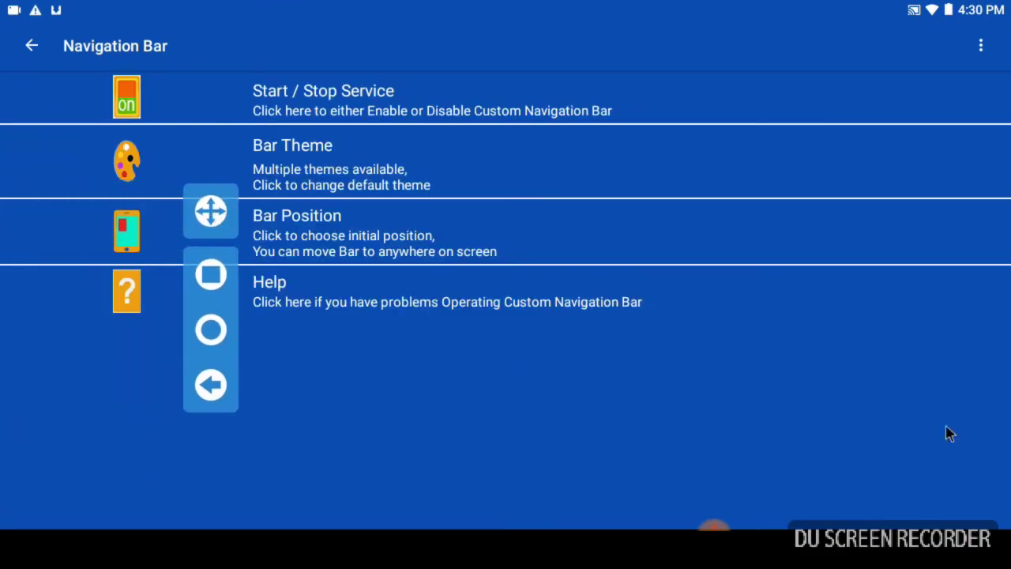
View the Navigation Bar app's additional options, dismiss them and leave the app for the desktop.
click(978, 46)
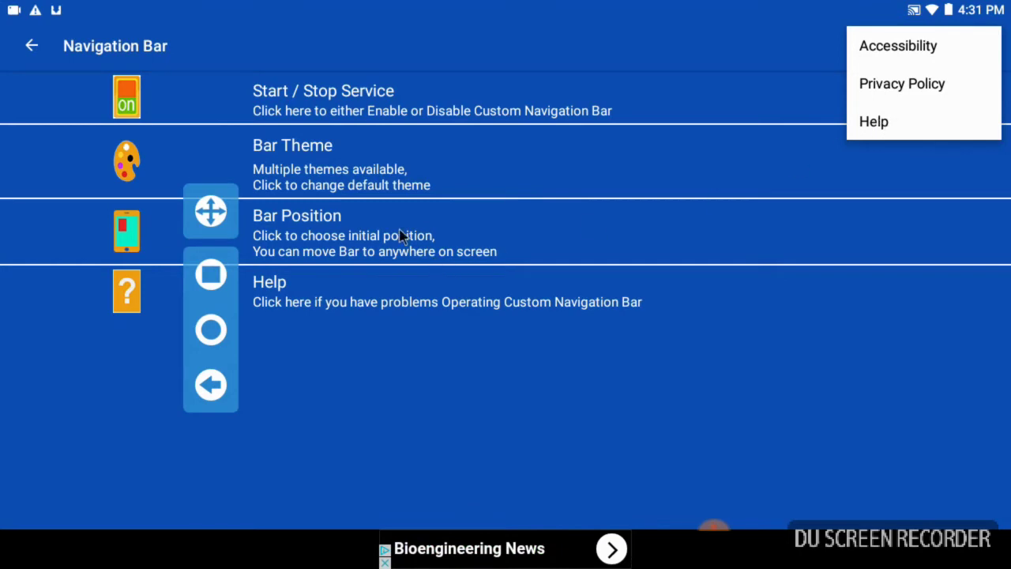
click(27, 51)
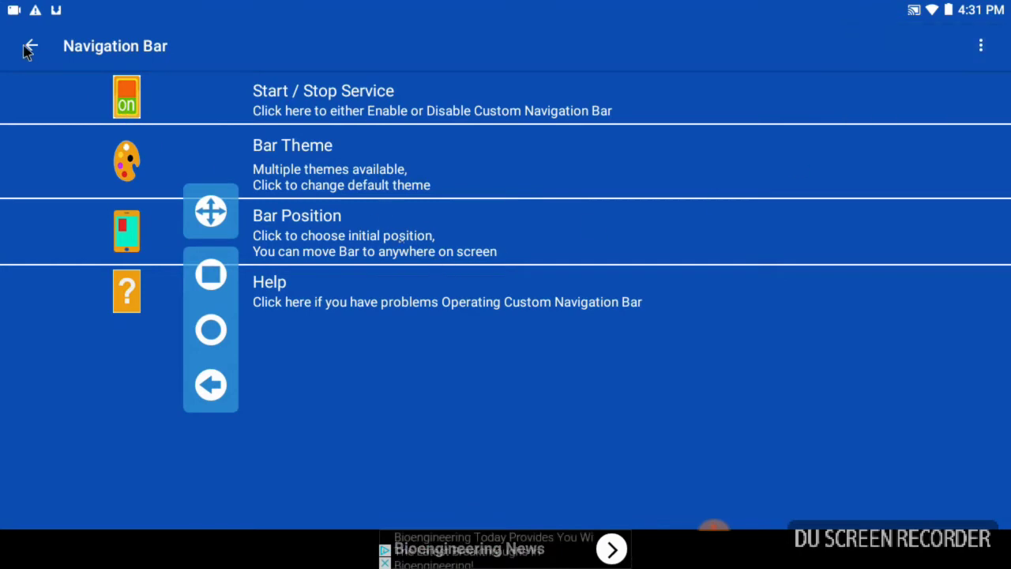
click(28, 51)
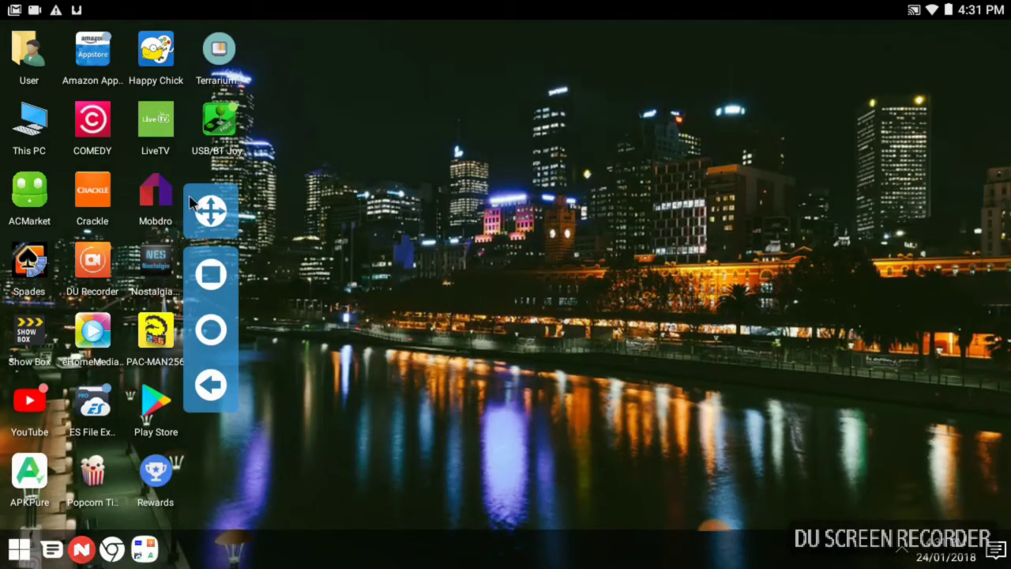
Move the floating navigation bar to the opposite side of the desktop and try its recent-apps and home functions.
drag(224, 203, 929, 131)
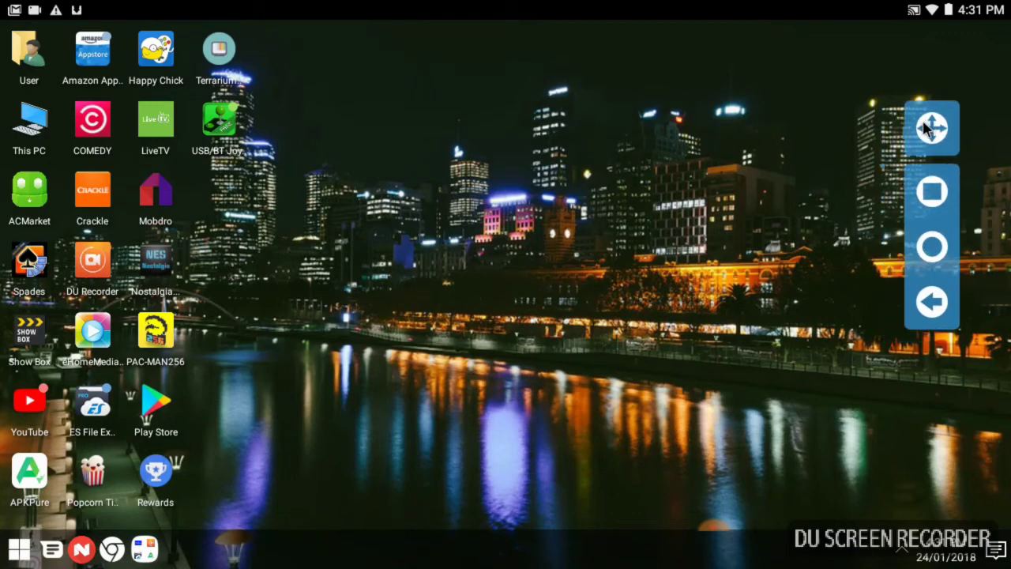
click(940, 192)
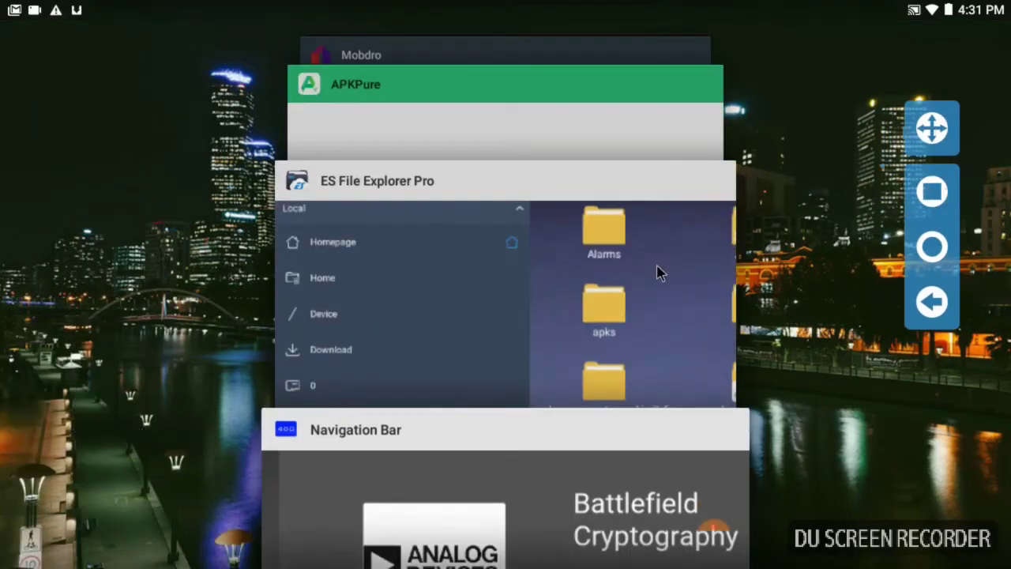
drag(592, 261, 568, 47)
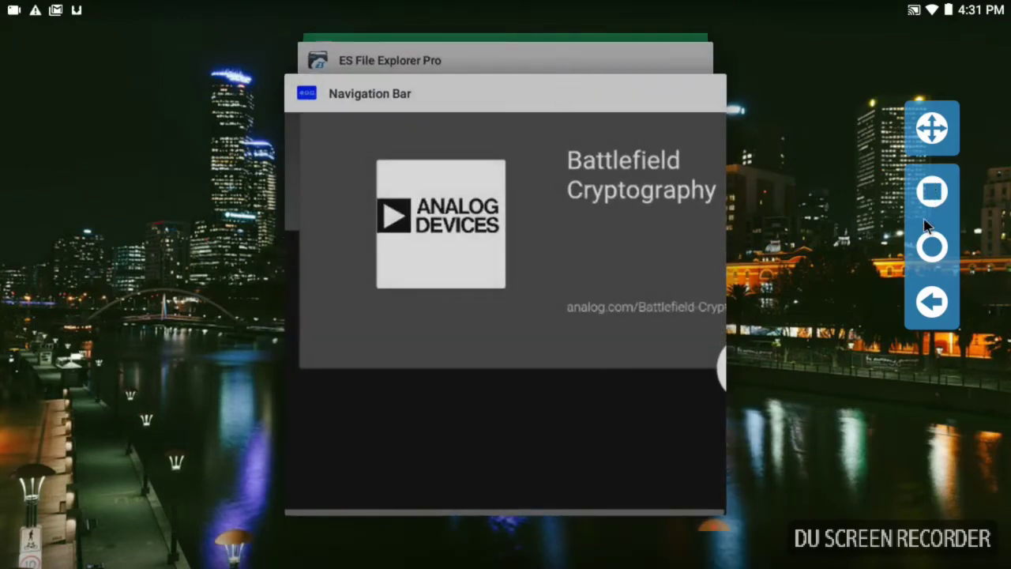
click(916, 245)
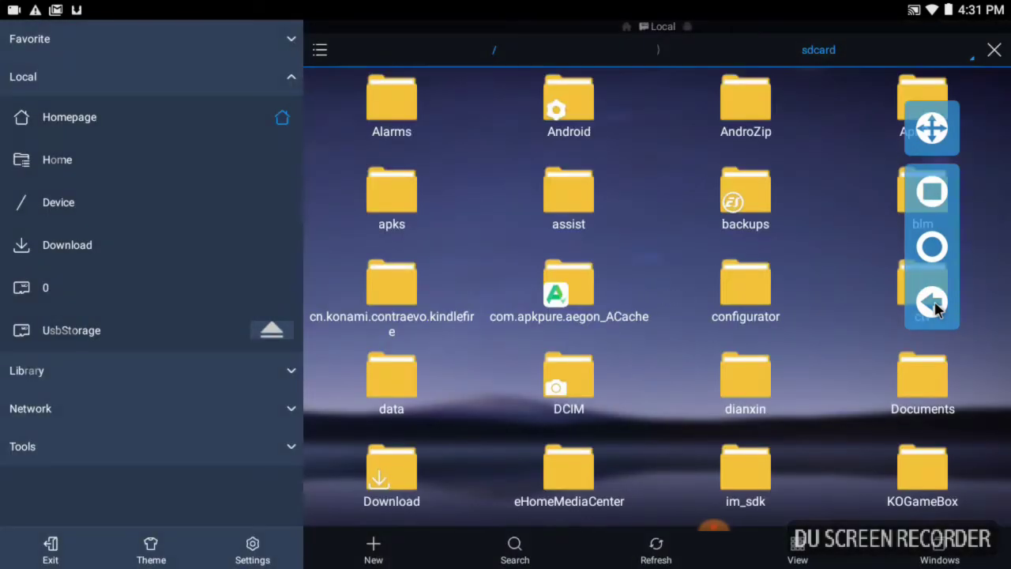
Try the floating bar's back function by leaving ES File Explorer, opening eHomeMediaCenter and exiting it.
click(934, 308)
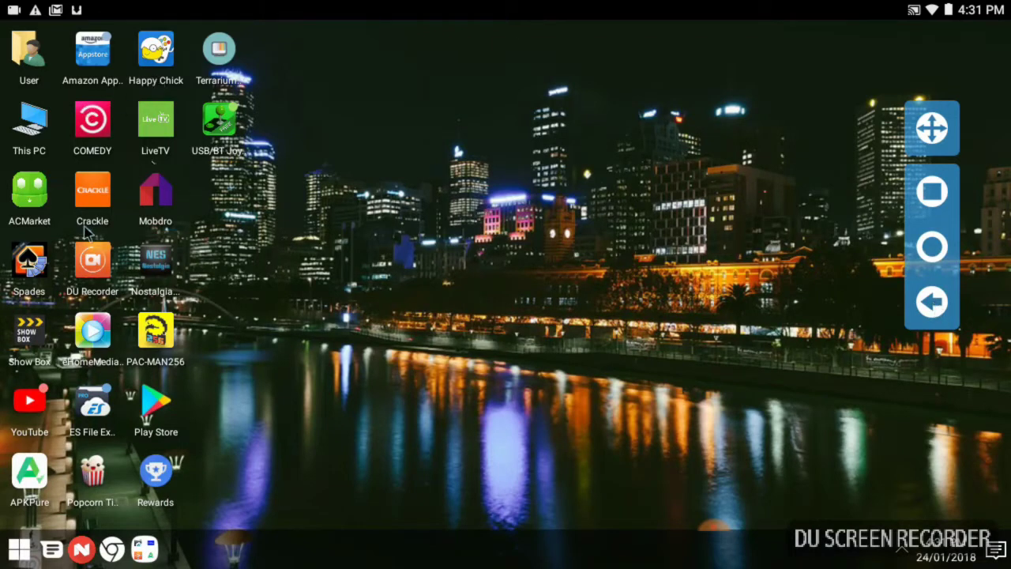
click(111, 350)
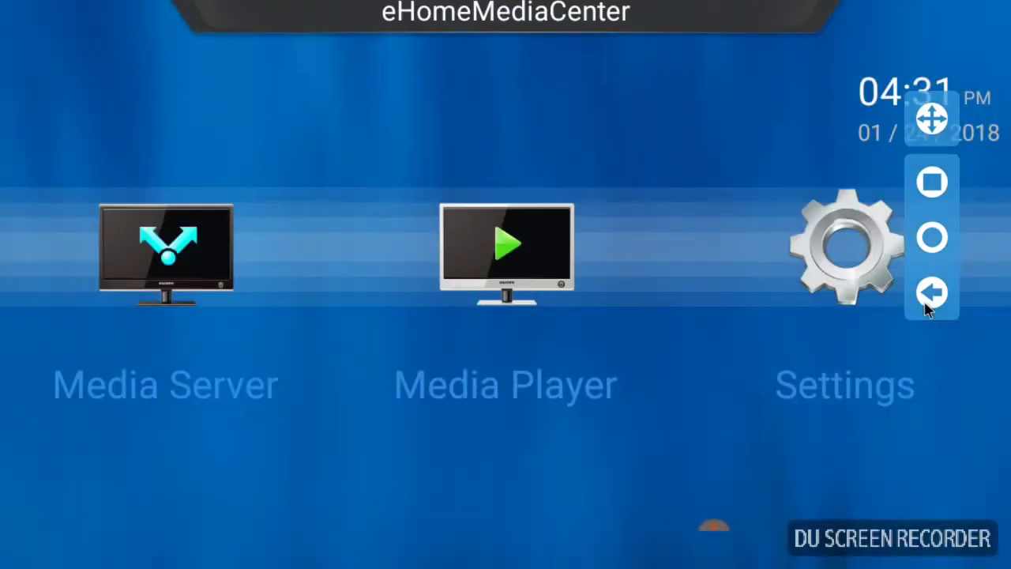
click(930, 307)
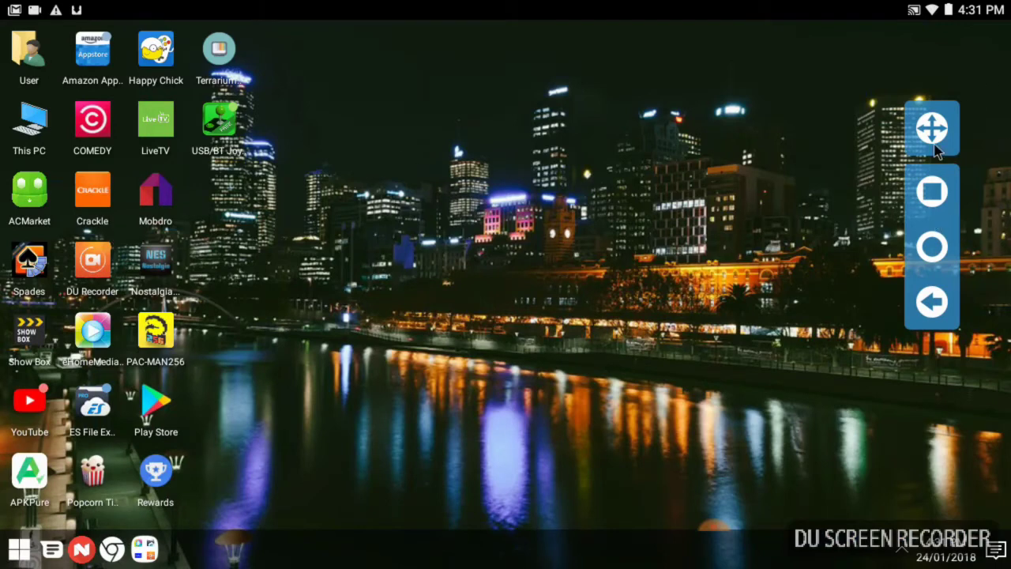
Move the floating navigation bar lower, switch to APKPure and search for "navagation bar" from the search history.
drag(933, 129, 952, 251)
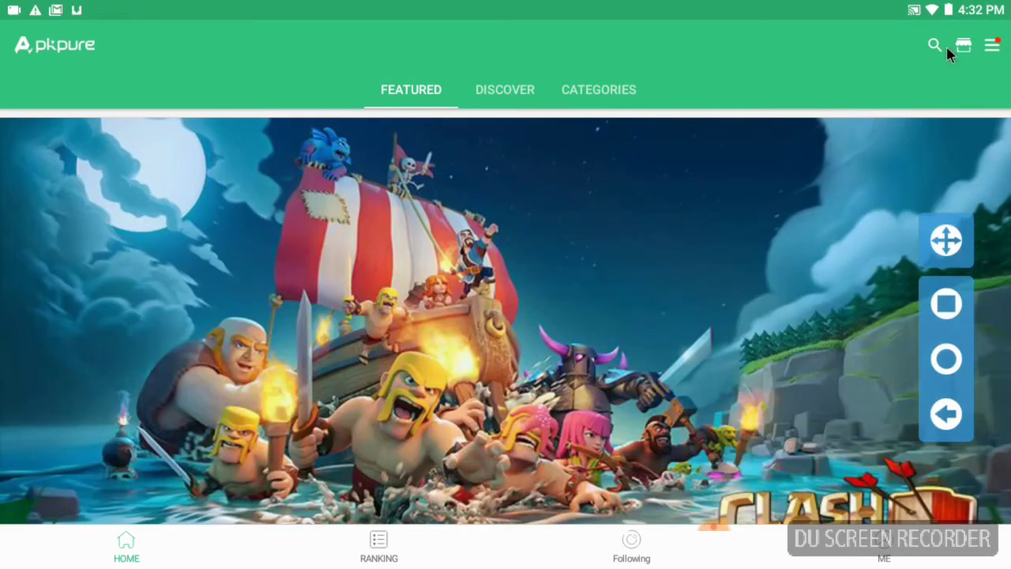
click(940, 45)
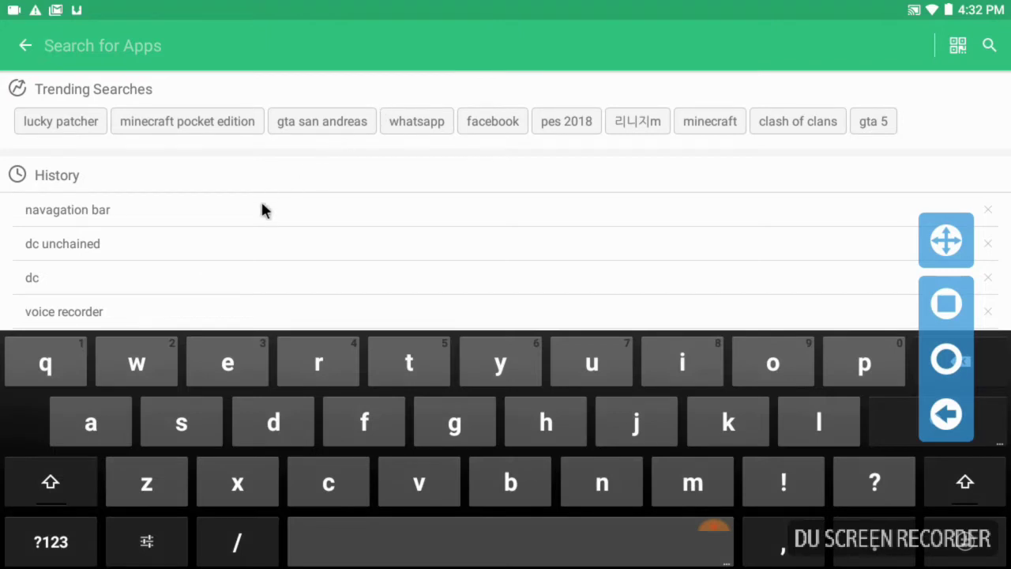
click(262, 207)
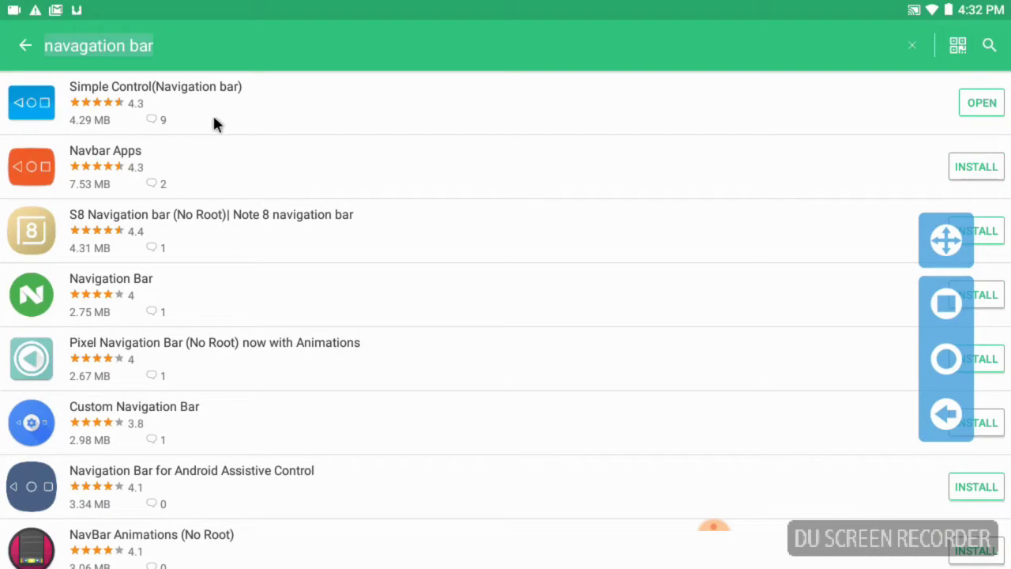
View the details page of Majestic Studio's Navigation Bar app from the results and return to the list.
scroll(323, 125, down, 2)
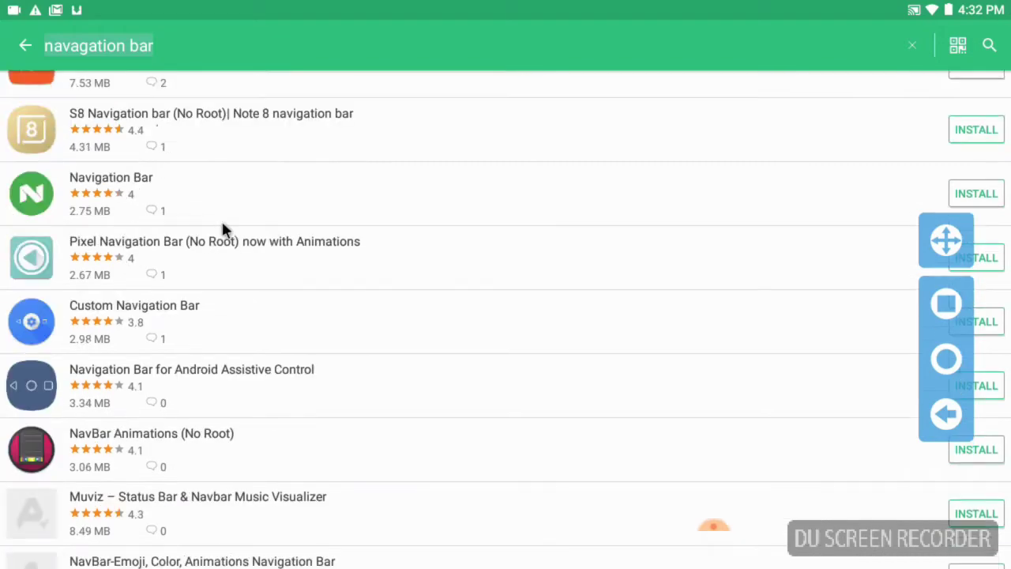
scroll(219, 235, down, 5)
scroll(190, 300, down, 2)
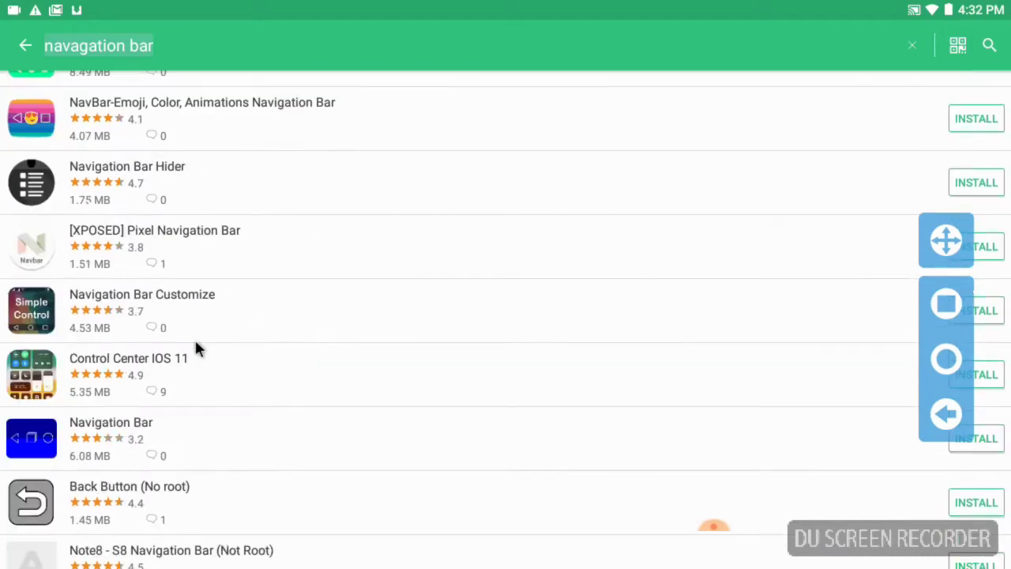
click(247, 434)
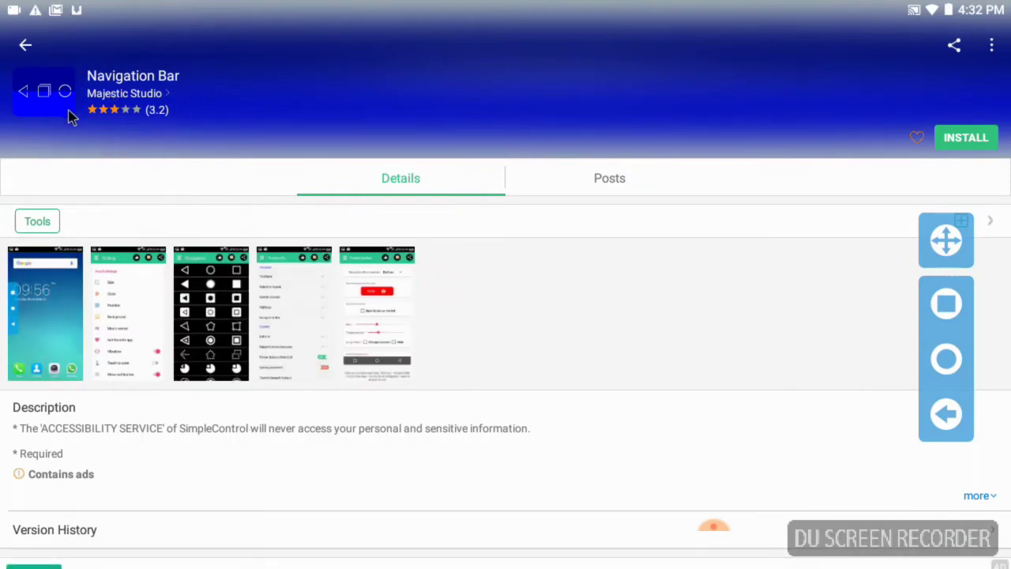
click(23, 47)
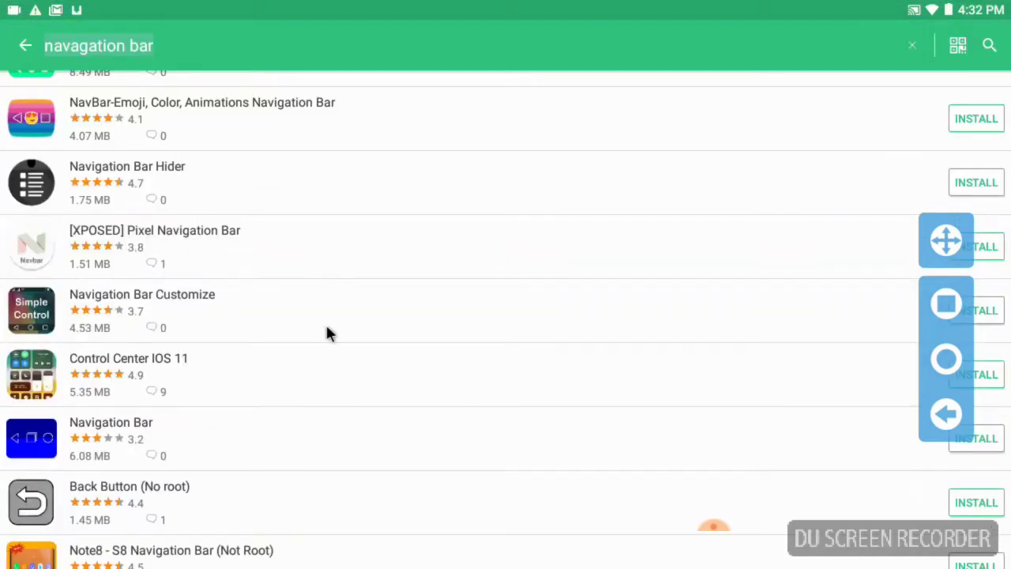
Browse the search results to examine the alternative navigation bar apps available for installation.
scroll(324, 336, up, 8)
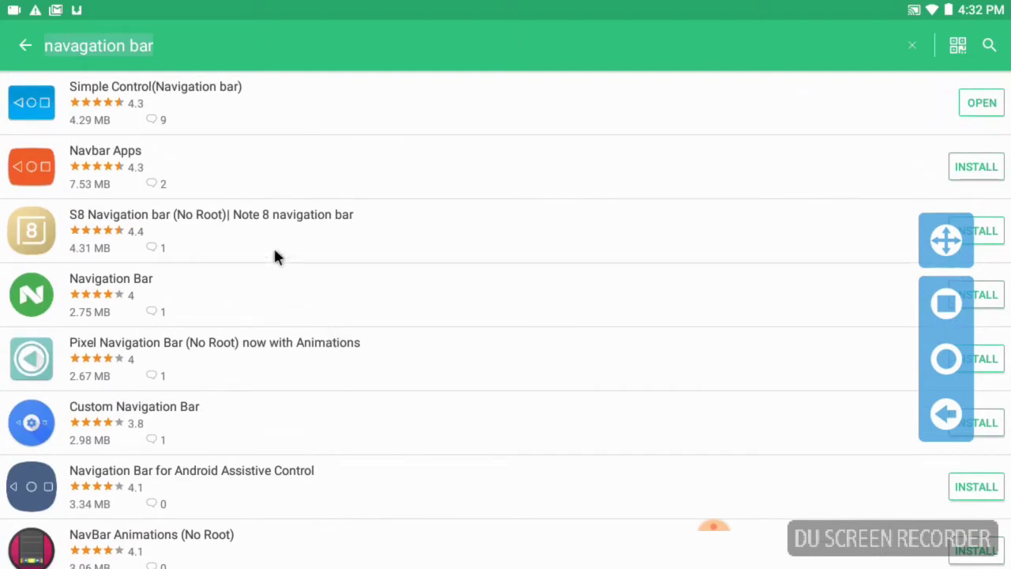
scroll(278, 249, down, 1)
scroll(274, 264, up, 1)
scroll(179, 322, down, 3)
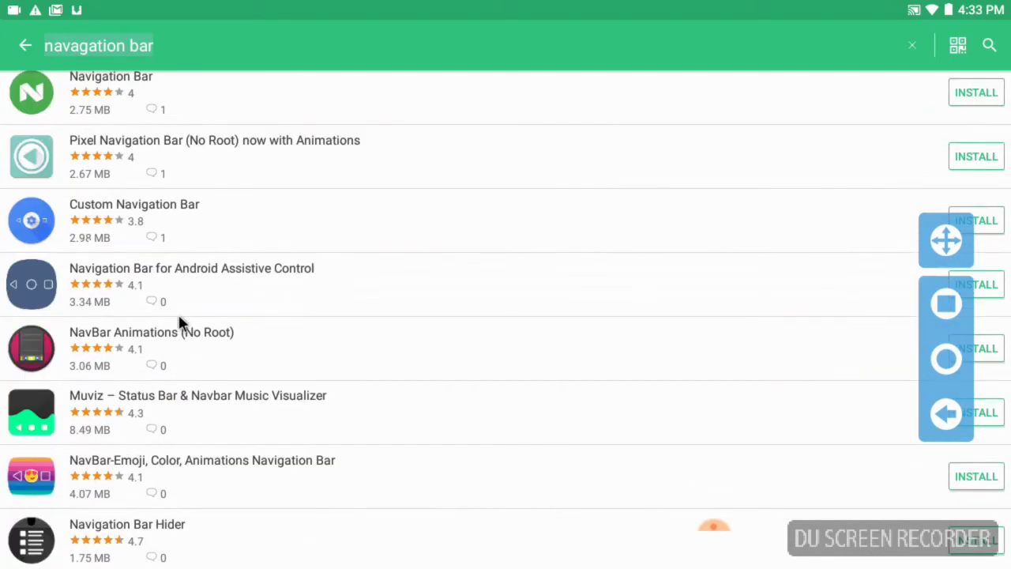
scroll(179, 323, down, 6)
scroll(179, 321, down, 4)
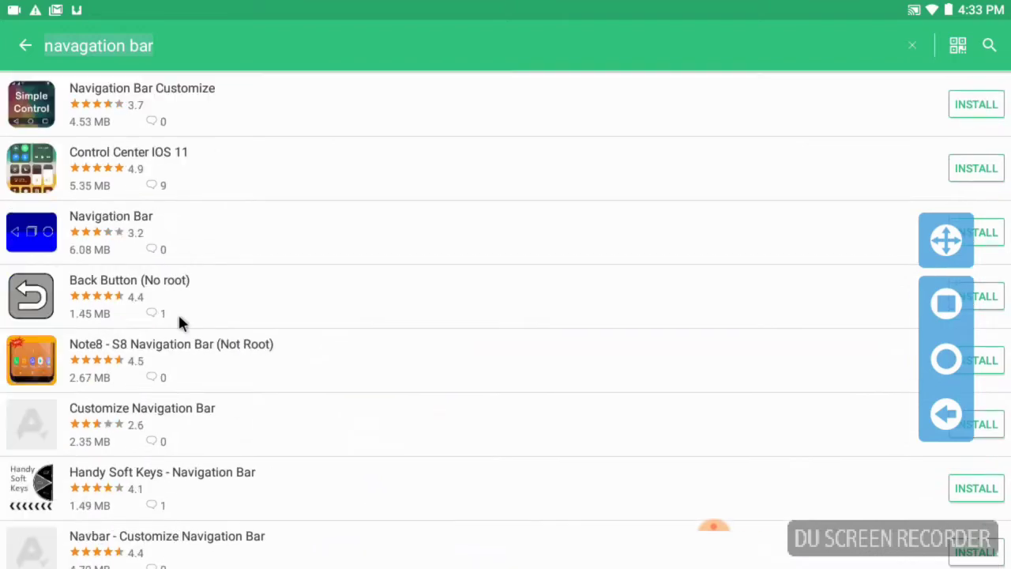
scroll(178, 321, up, 10)
scroll(179, 321, down, 15)
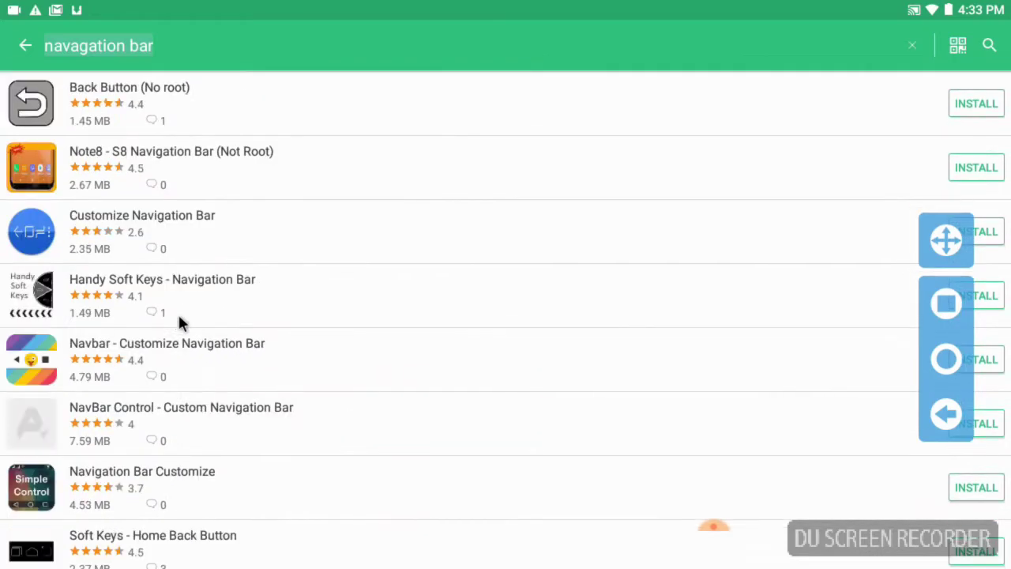
scroll(526, 496, down, 10)
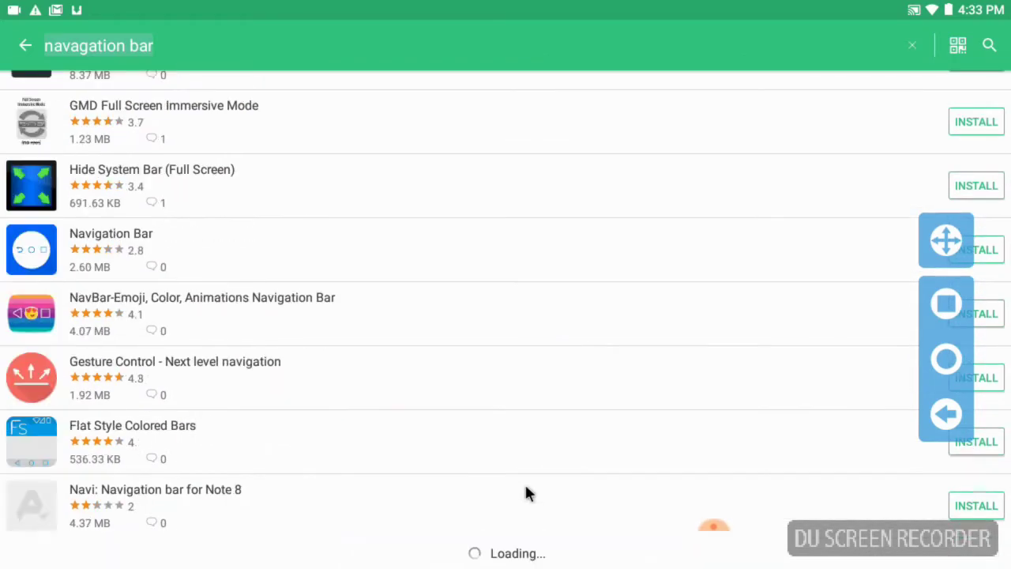
scroll(263, 385, down, 3)
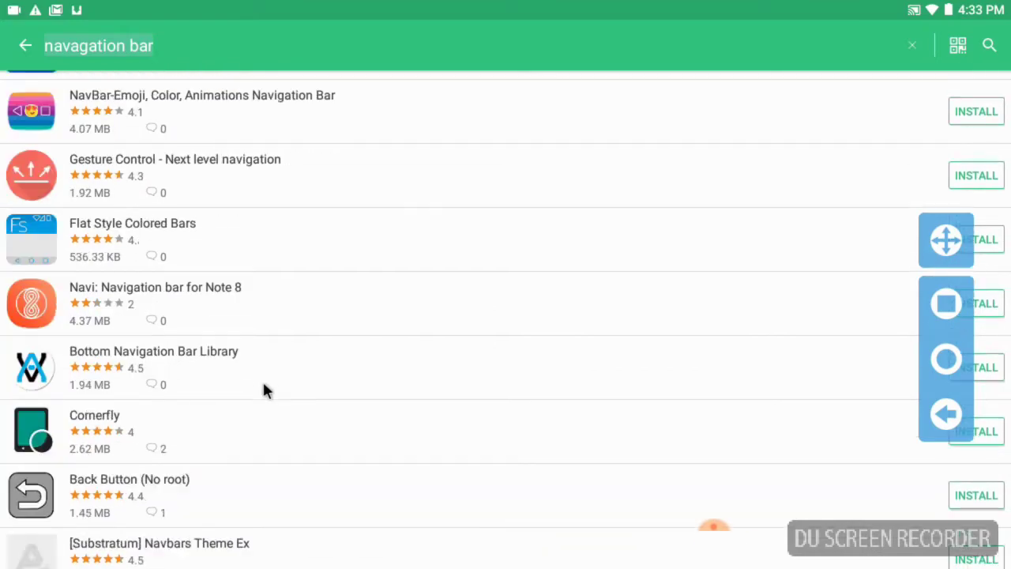
scroll(261, 380, up, 5)
scroll(257, 366, up, 13)
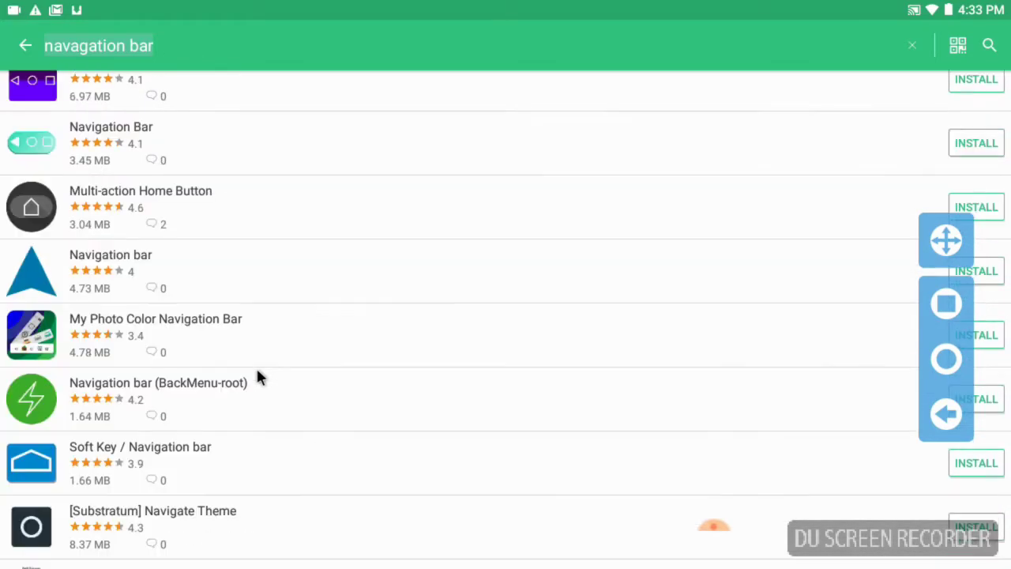
scroll(256, 369, up, 18)
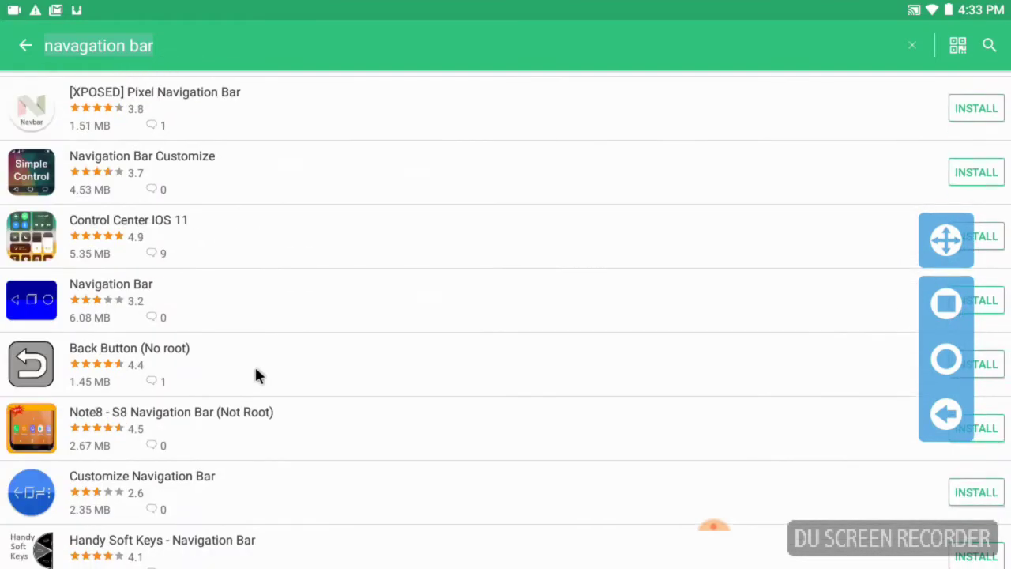
scroll(256, 375, up, 2)
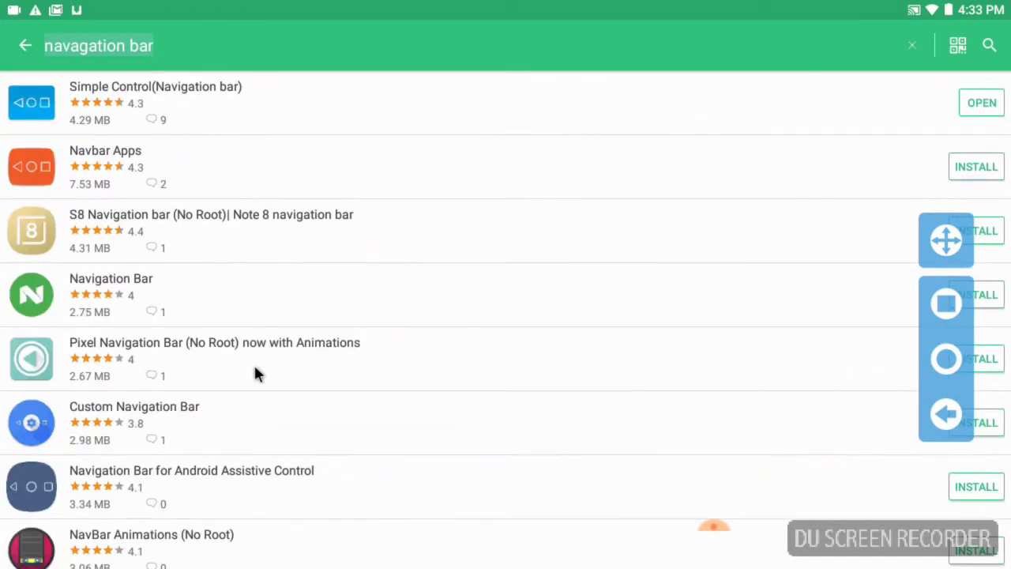
scroll(254, 363, down, 7)
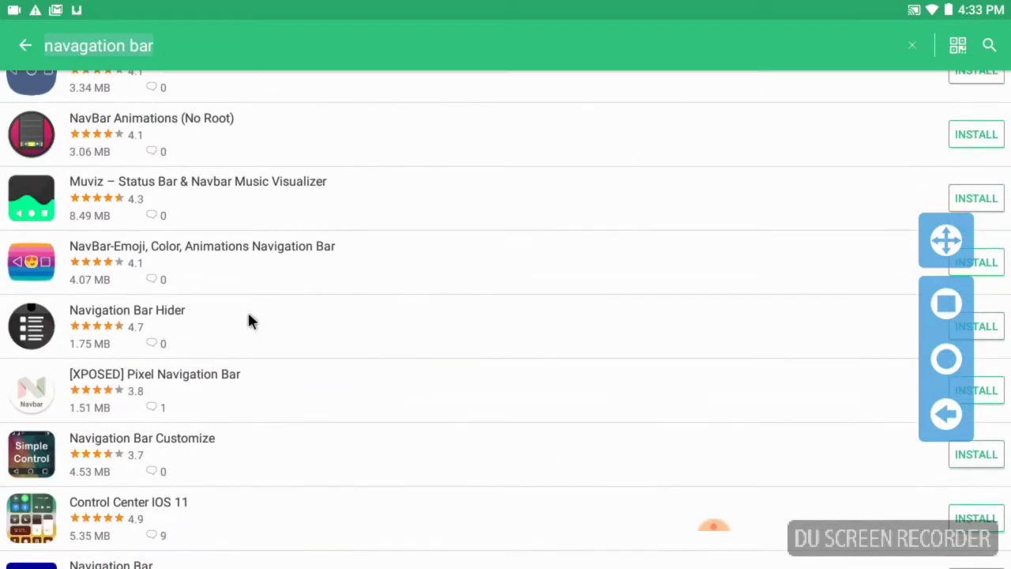
Look further through the navigation bar search results, then go back to the first entries of the list.
scroll(249, 320, down, 13)
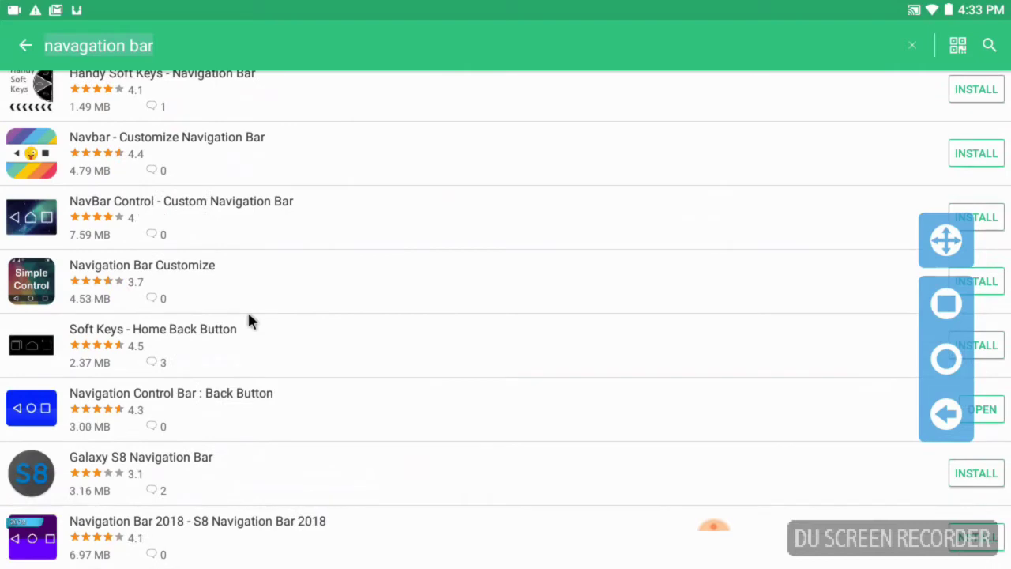
scroll(249, 320, down, 10)
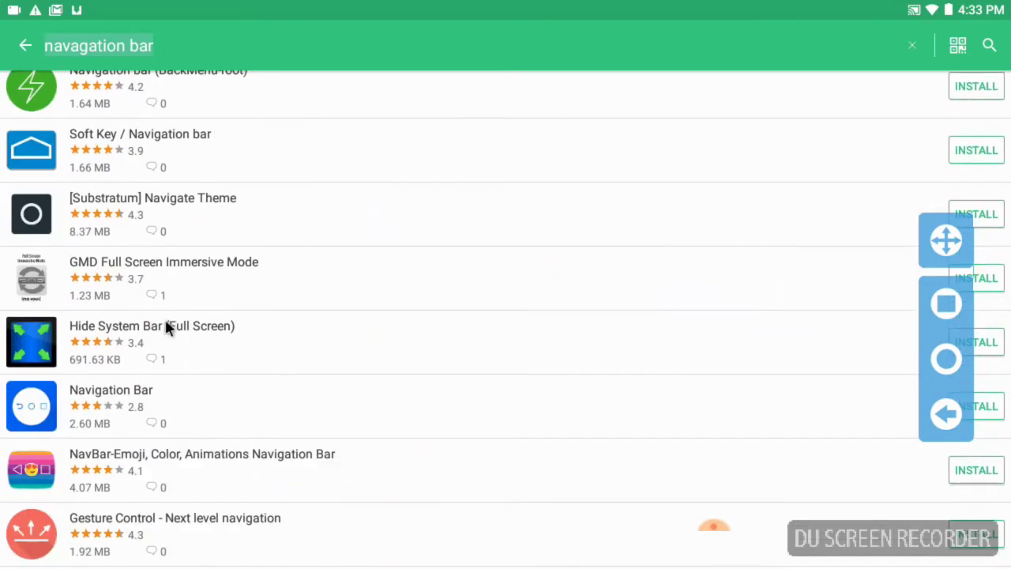
scroll(166, 319, up, 3)
scroll(164, 315, down, 6)
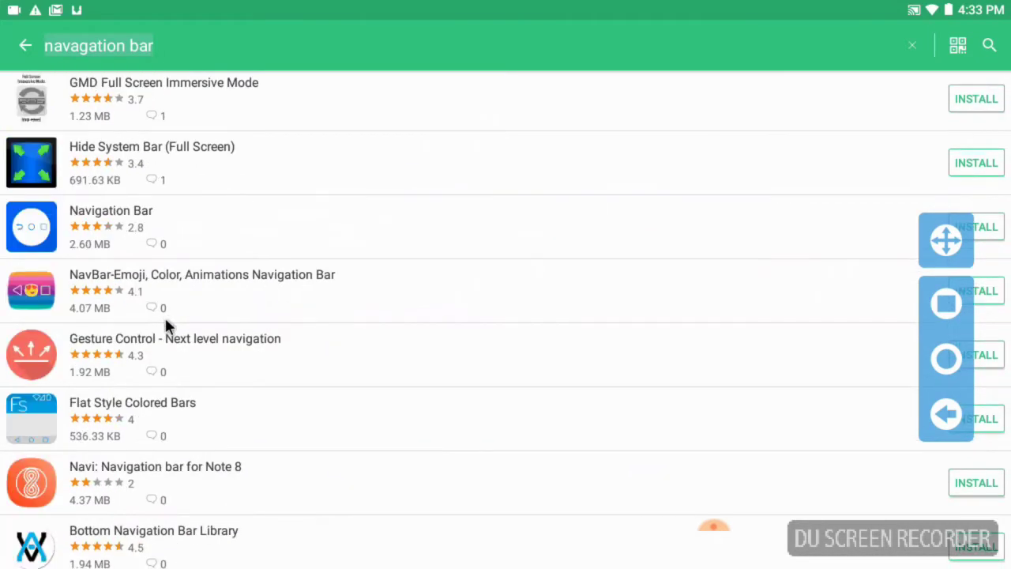
scroll(114, 252, down, 13)
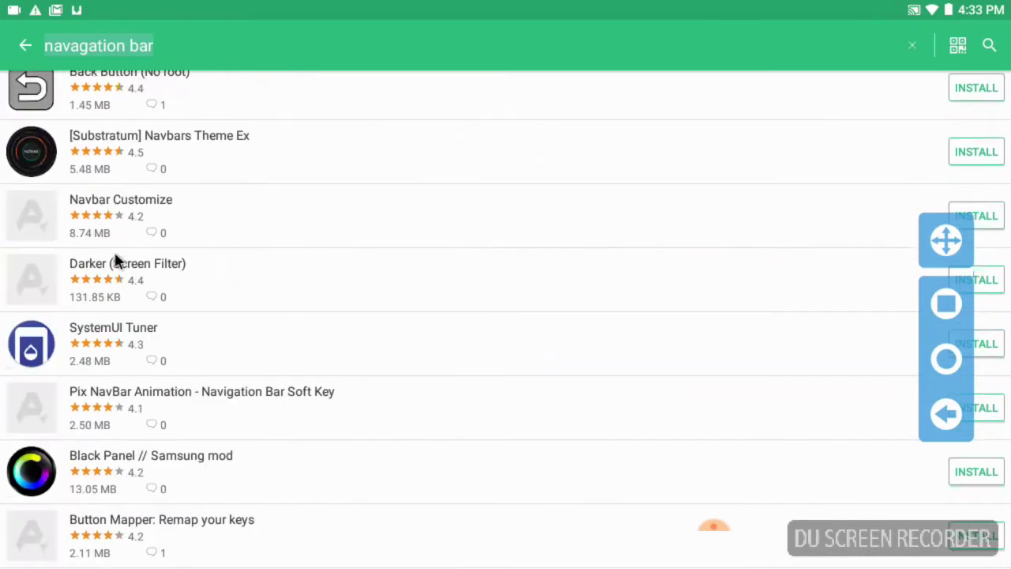
scroll(114, 250, up, 20)
scroll(114, 250, down, 14)
scroll(114, 249, up, 11)
scroll(114, 249, up, 15)
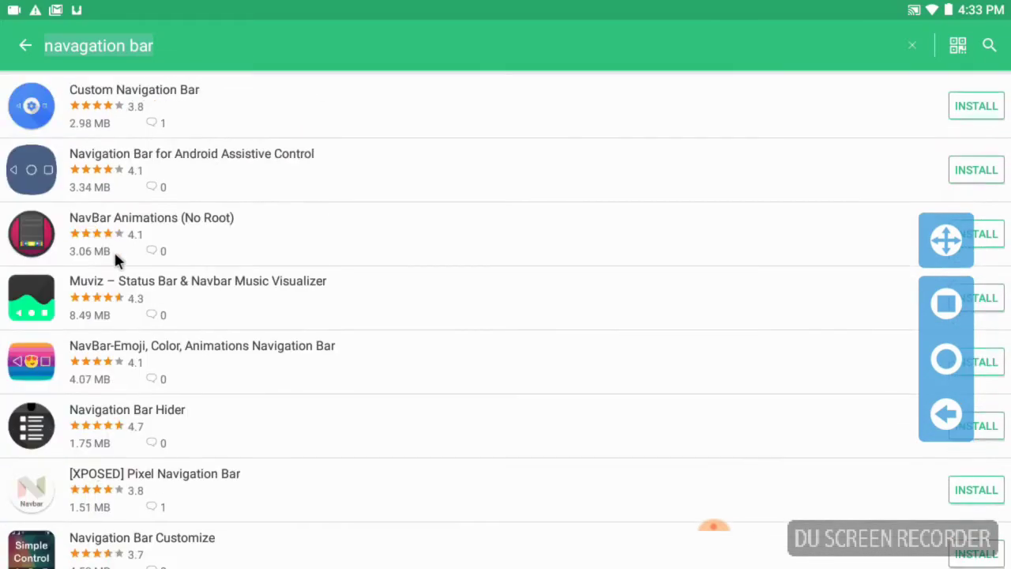
scroll(115, 261, up, 1)
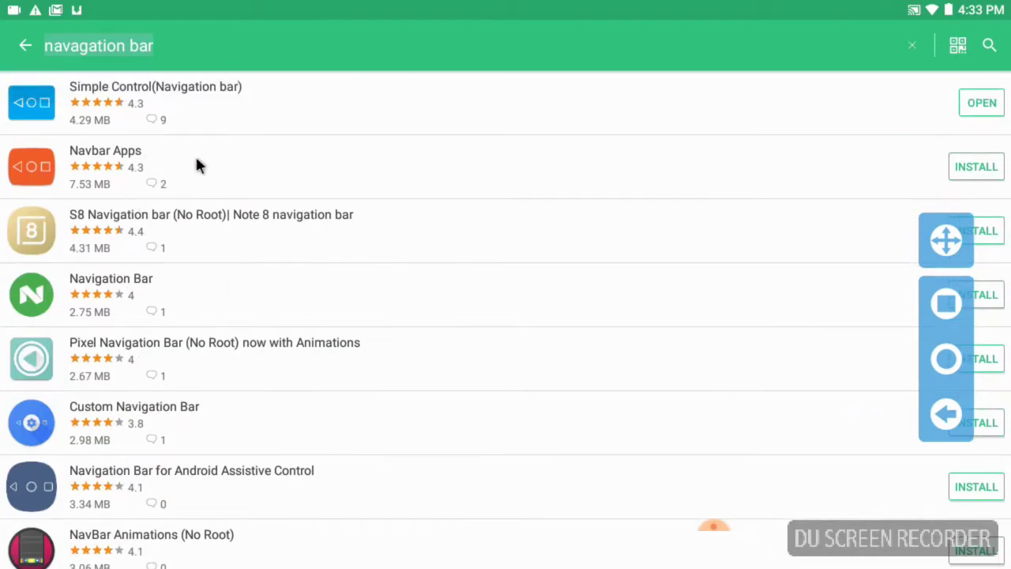
Leave the search results and quit APKPure to return to the home screen.
click(24, 46)
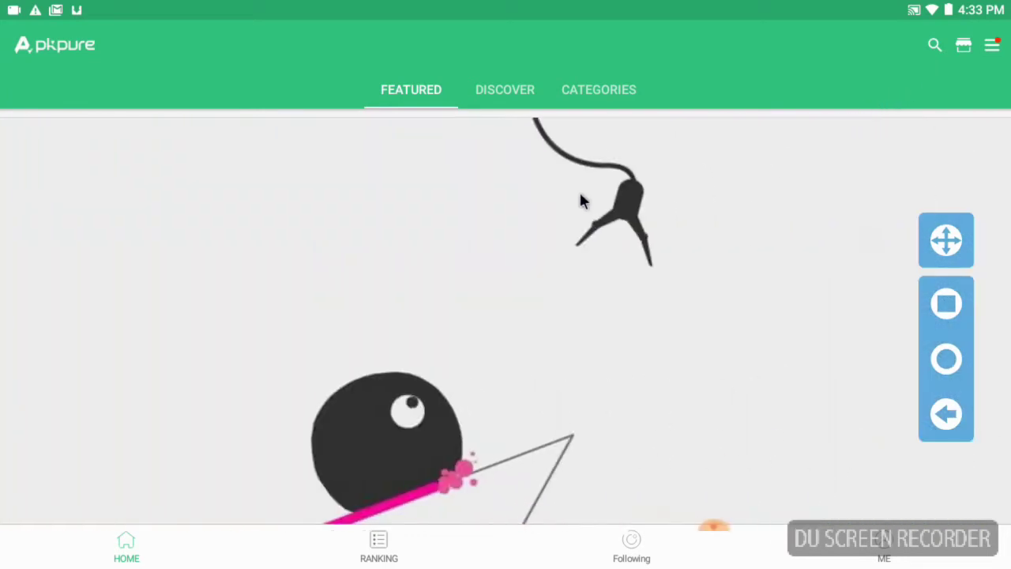
key(Escape)
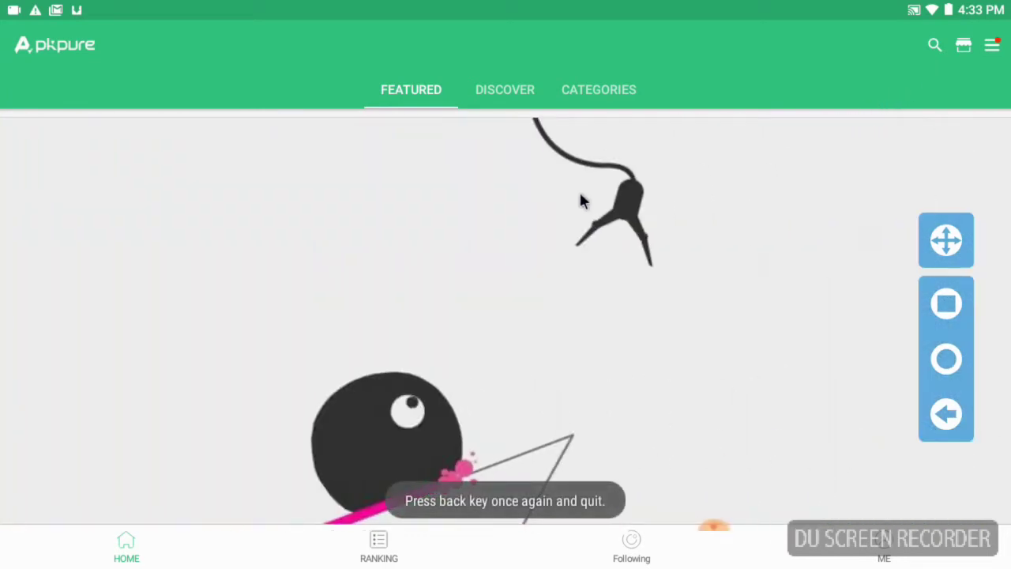
key(Escape)
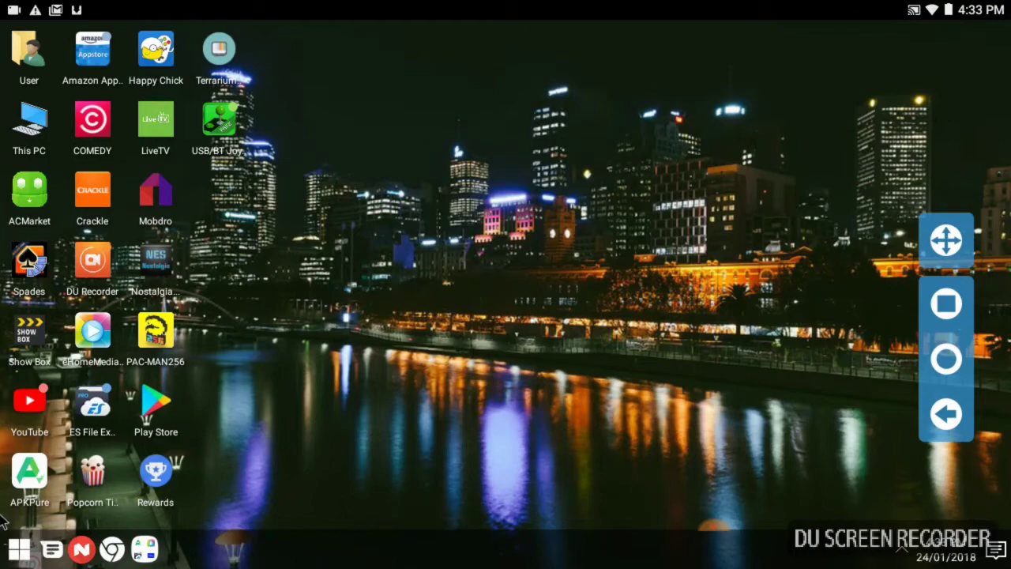
Open the Navigation Bar app from the launcher's app list and disable its custom bar service.
click(18, 551)
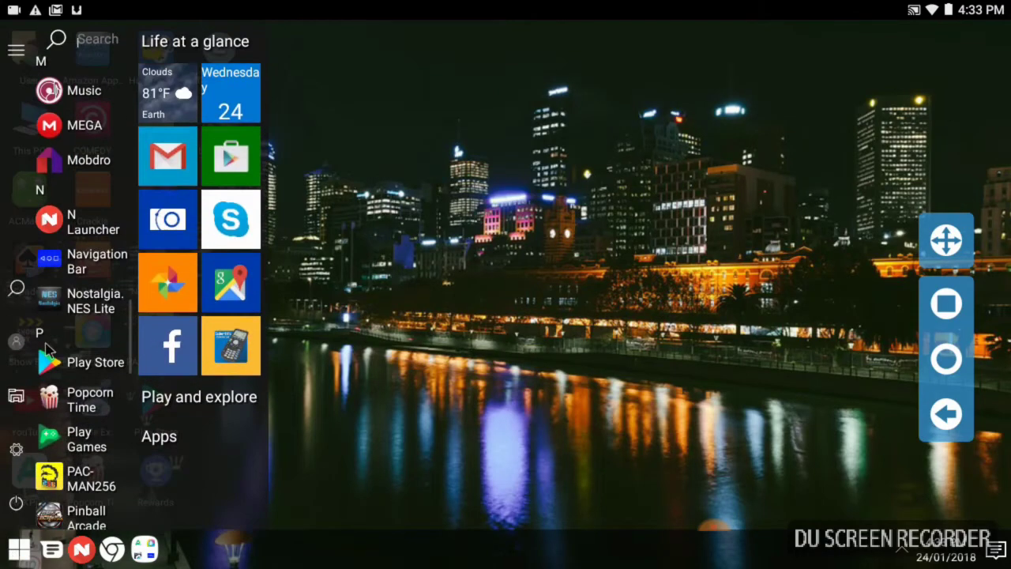
scroll(57, 340, down, 5)
scroll(82, 330, up, 6)
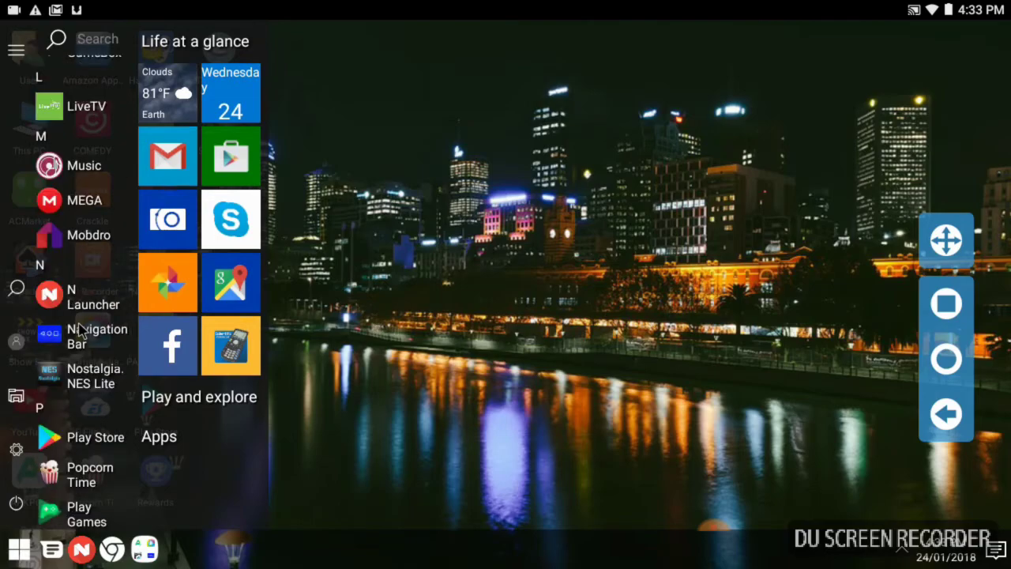
click(82, 330)
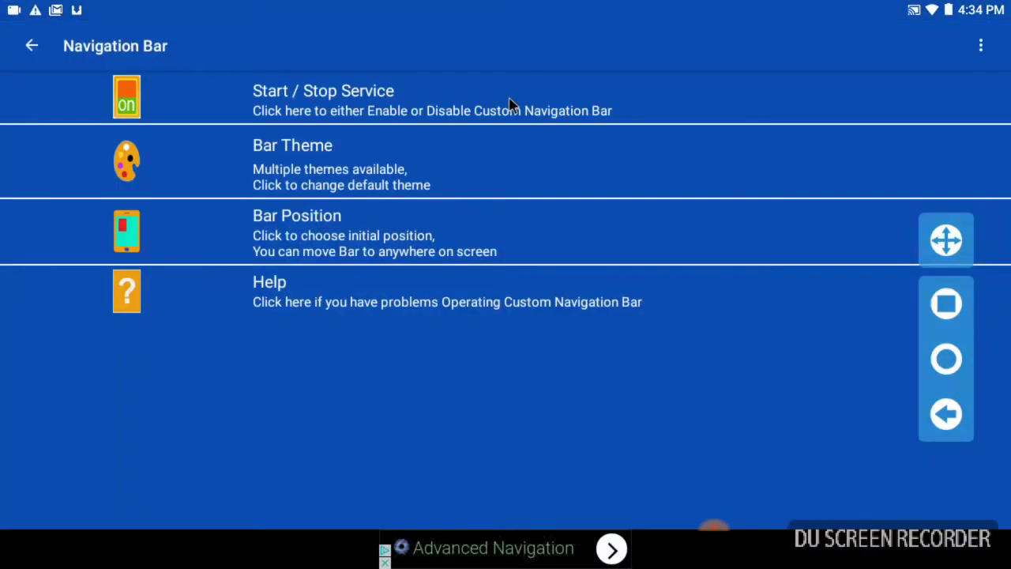
click(510, 107)
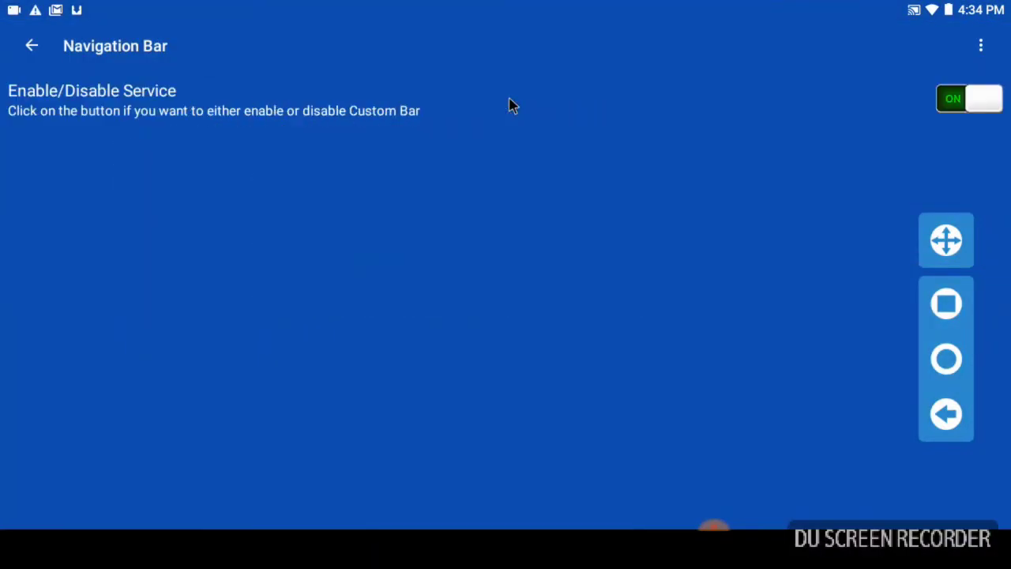
click(966, 93)
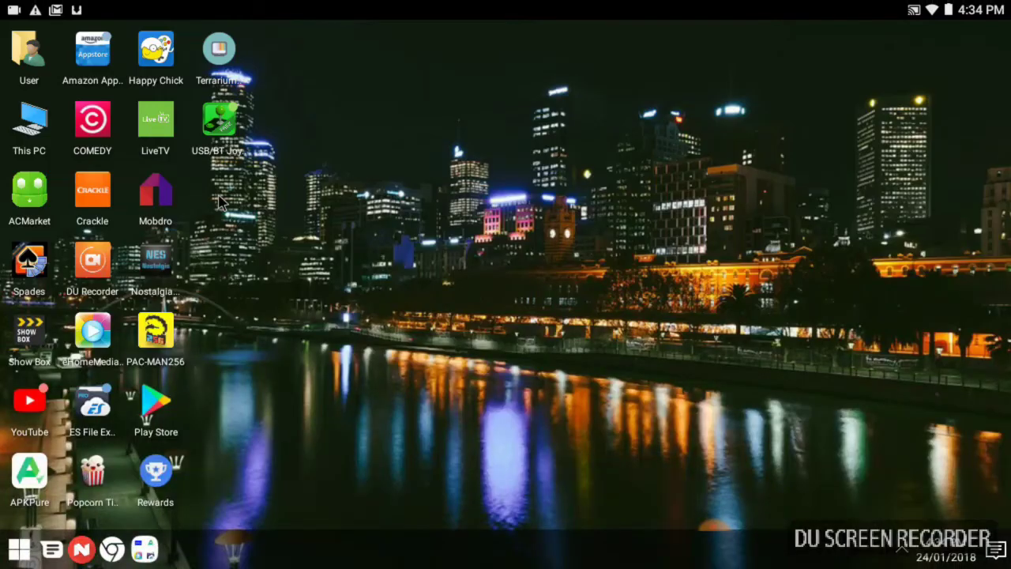
Find the Simple Control app in the launcher's app list and open it.
click(16, 549)
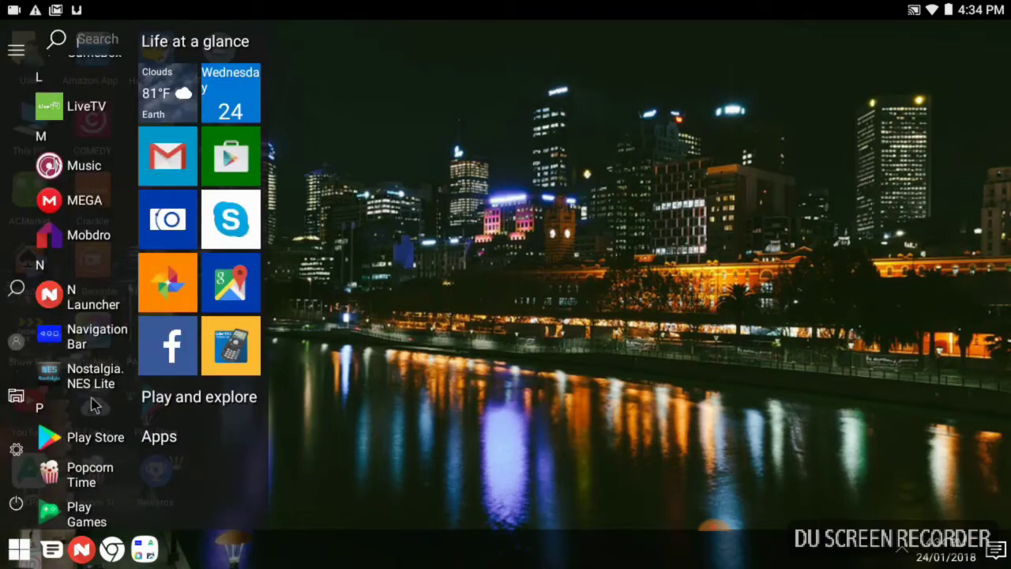
scroll(91, 396, down, 2)
scroll(92, 387, up, 10)
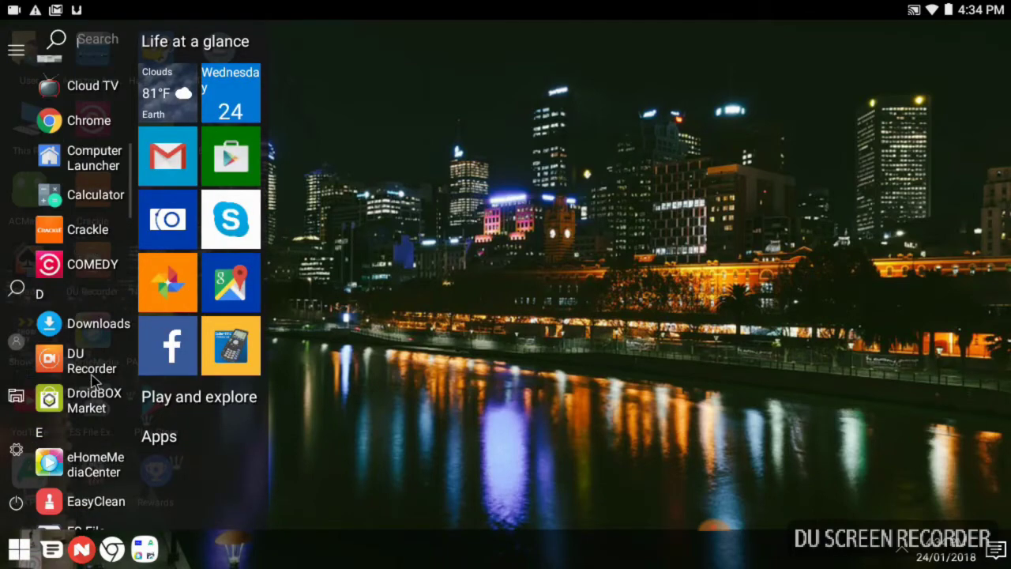
scroll(92, 381, up, 1)
scroll(93, 382, down, 10)
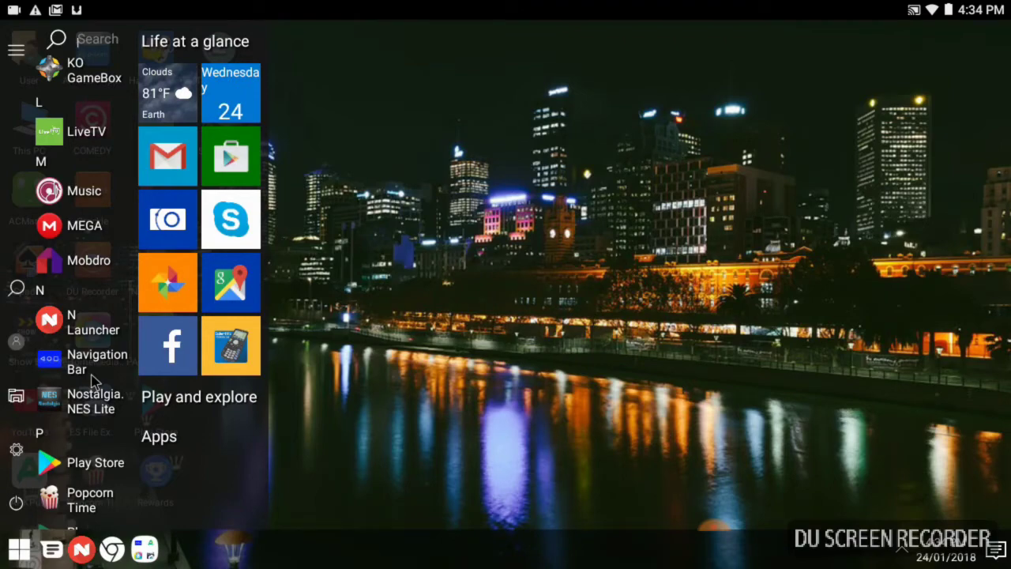
scroll(92, 382, down, 5)
scroll(93, 382, up, 8)
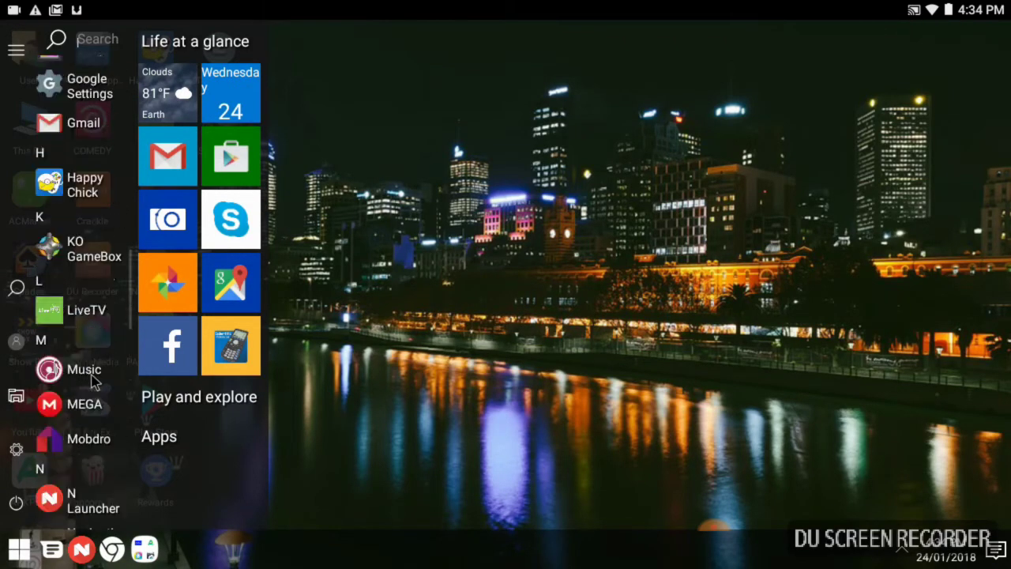
scroll(92, 382, up, 10)
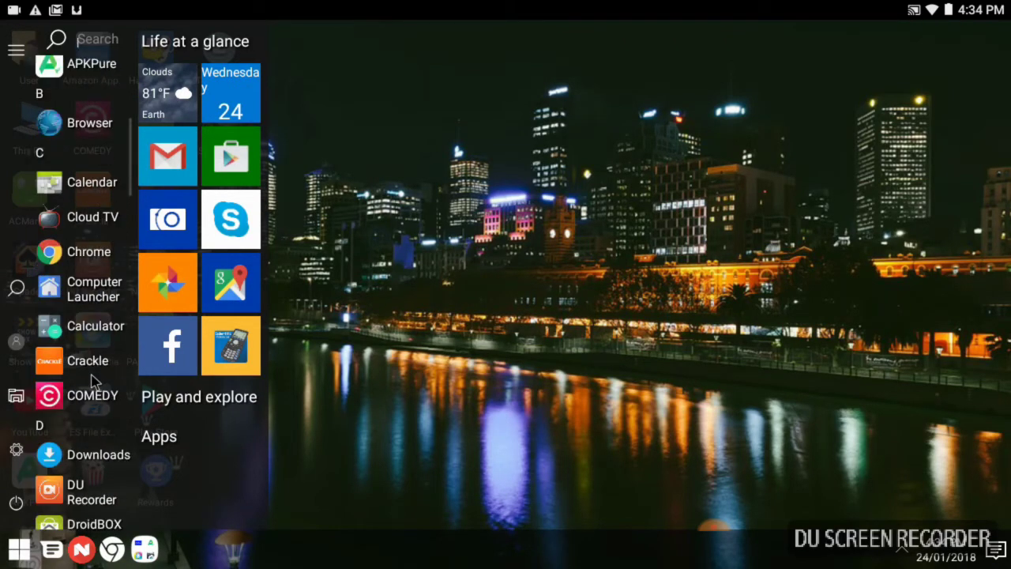
scroll(92, 381, up, 2)
scroll(92, 382, down, 6)
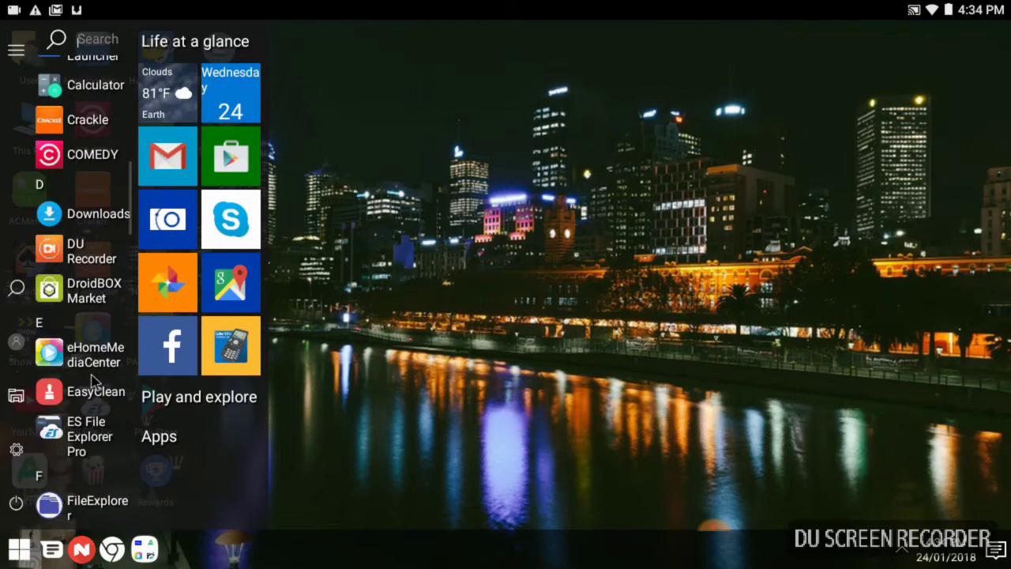
scroll(92, 382, down, 10)
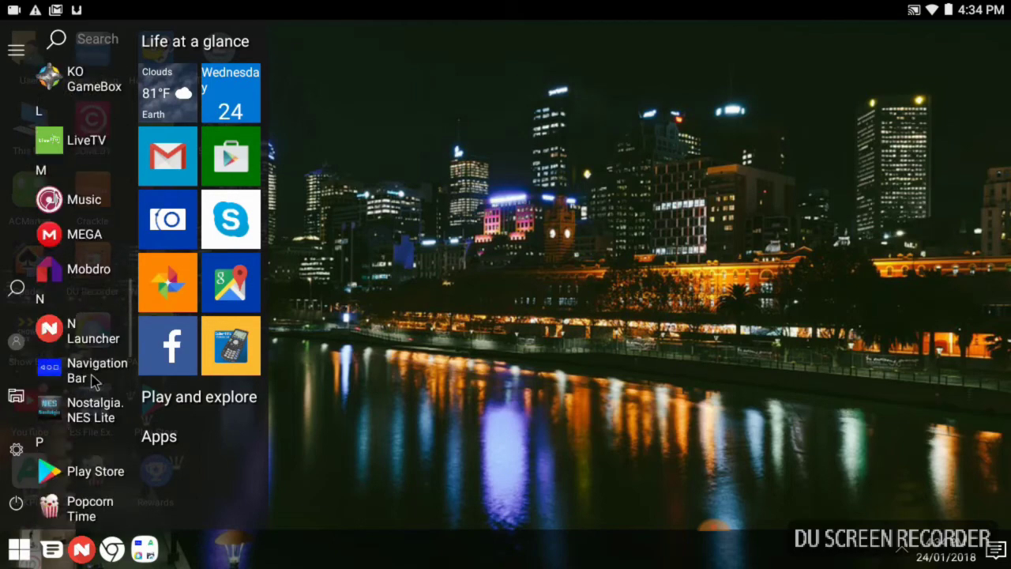
scroll(79, 204, up, 1)
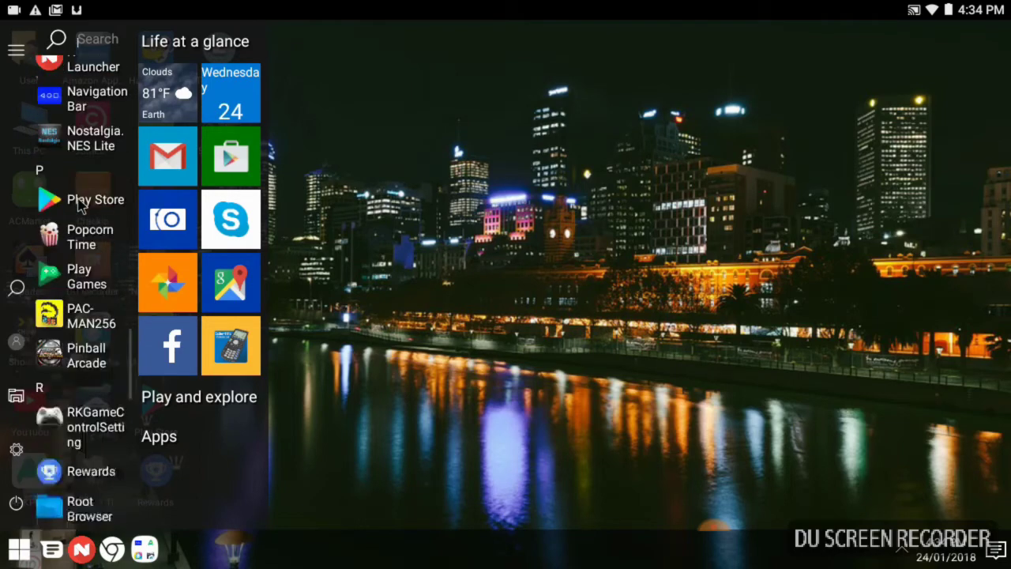
scroll(79, 203, up, 1)
scroll(59, 297, down, 7)
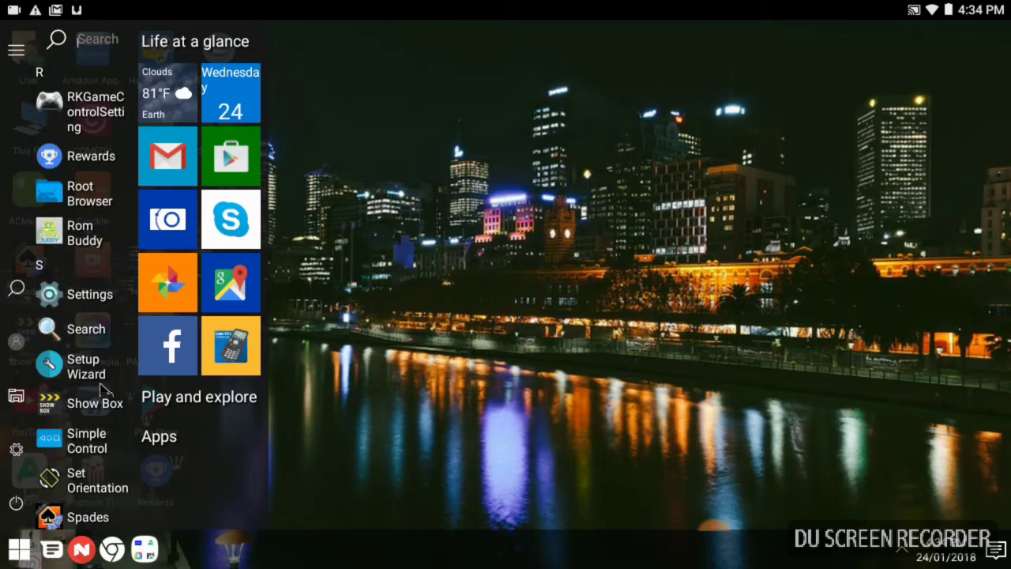
scroll(93, 393, down, 3)
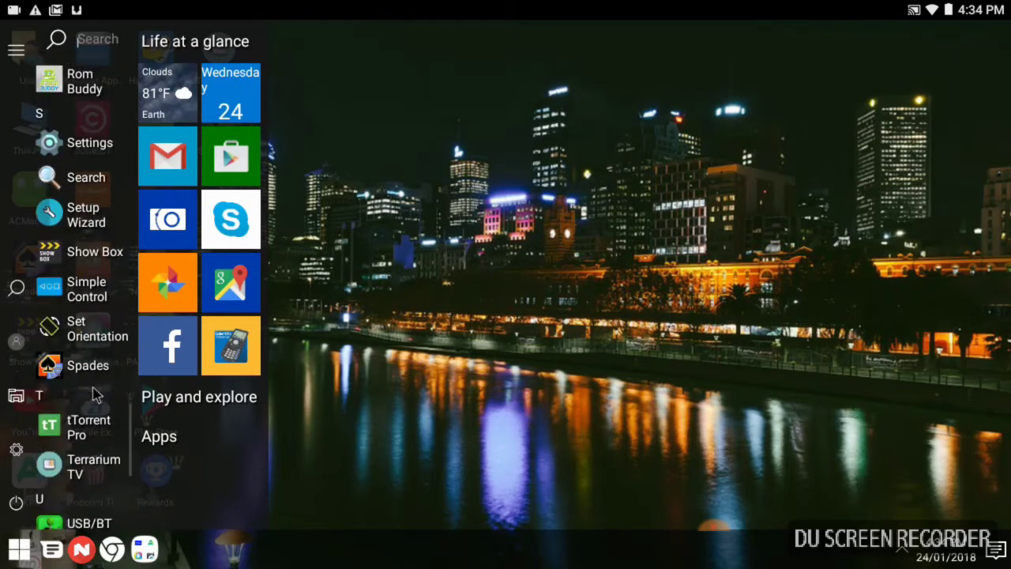
click(86, 286)
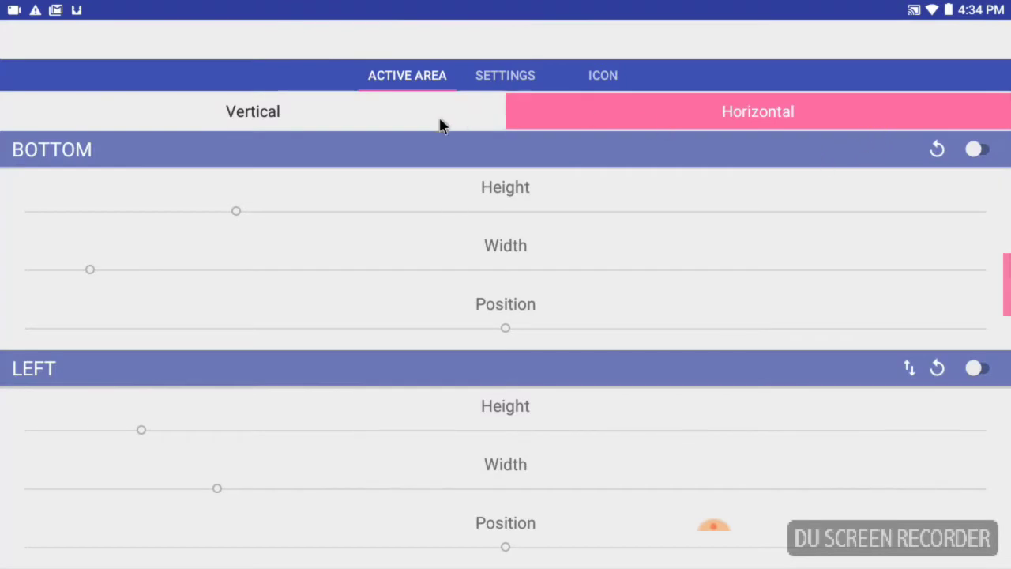
Enable the bottom active area for the horizontal orientation and review the height, width and position settings of each area.
click(369, 115)
click(265, 129)
click(689, 137)
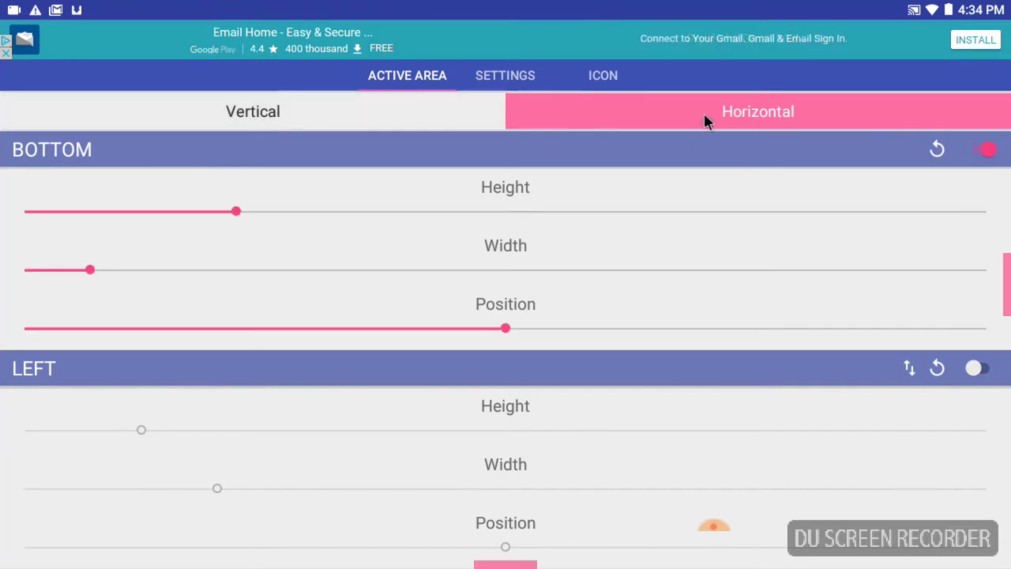
click(705, 118)
click(705, 118)
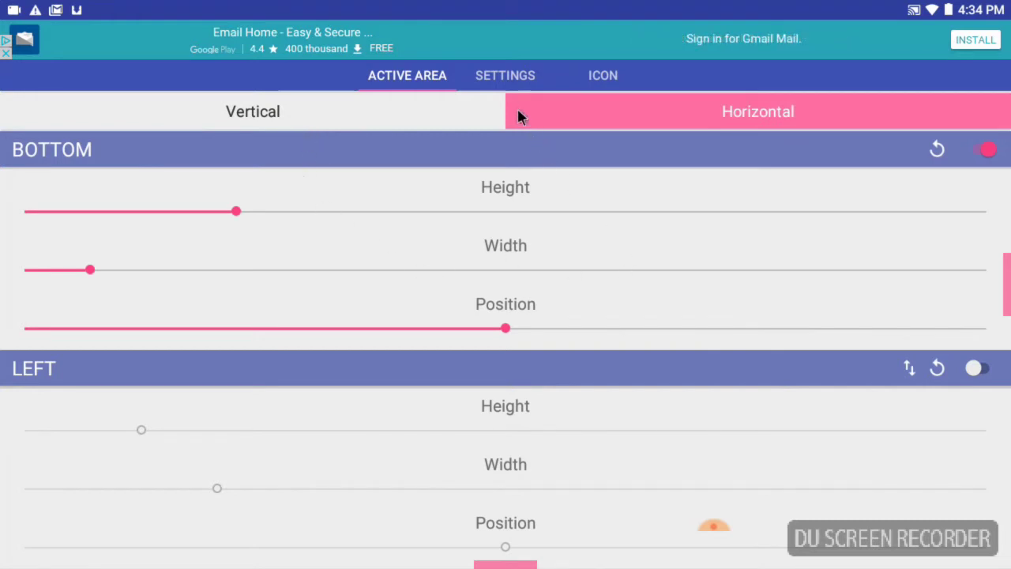
scroll(527, 459, down, 3)
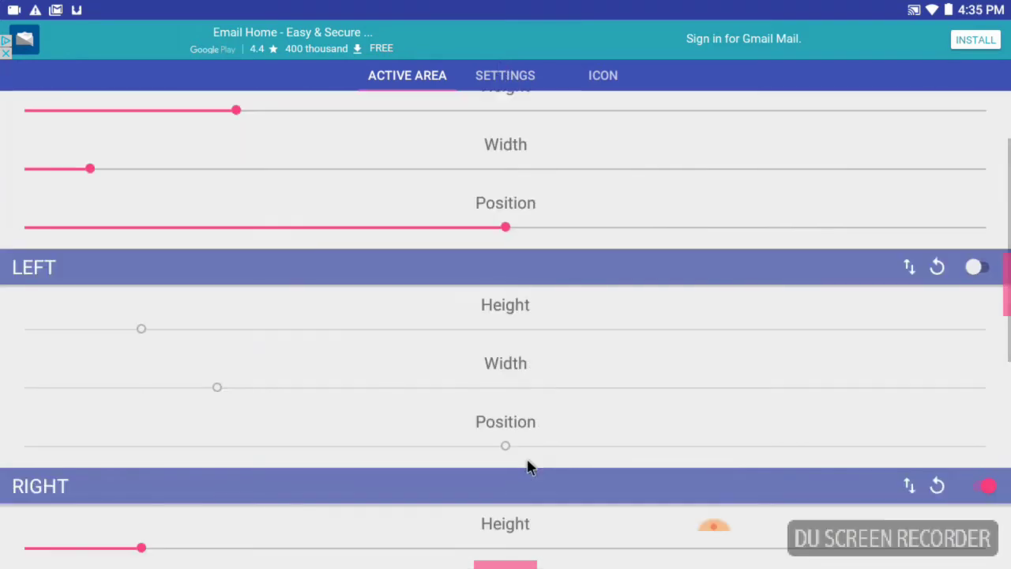
scroll(527, 458, up, 3)
scroll(527, 459, down, 5)
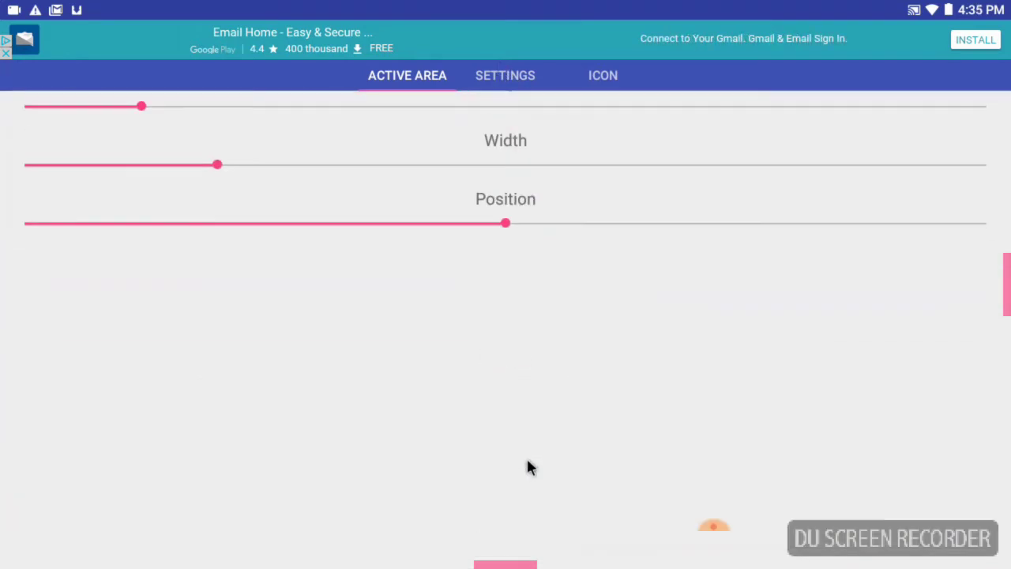
scroll(527, 466, up, 3)
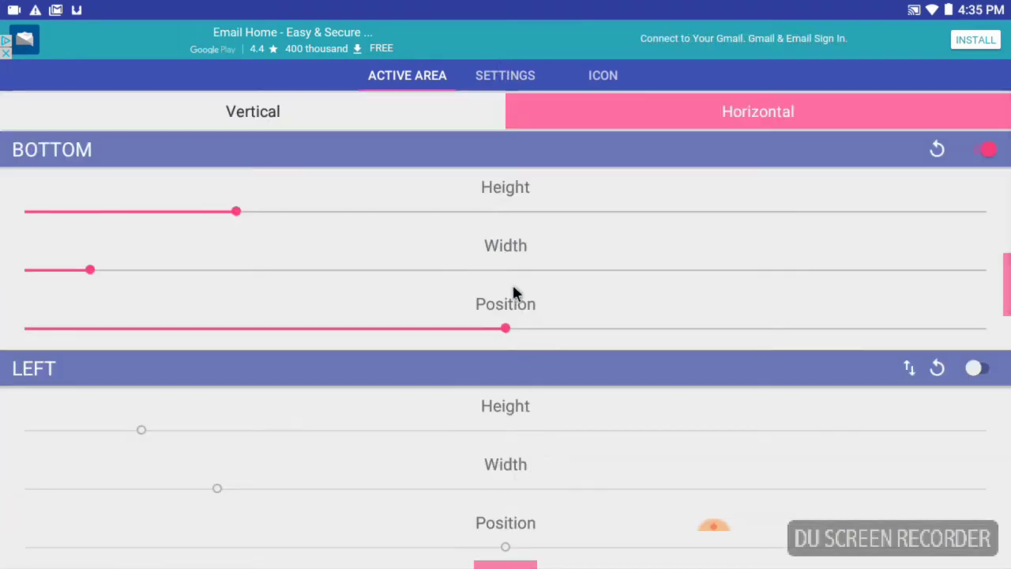
Open Simple Control's settings, dismissing the Email Home ad, and examine the Button and Options sections.
click(498, 77)
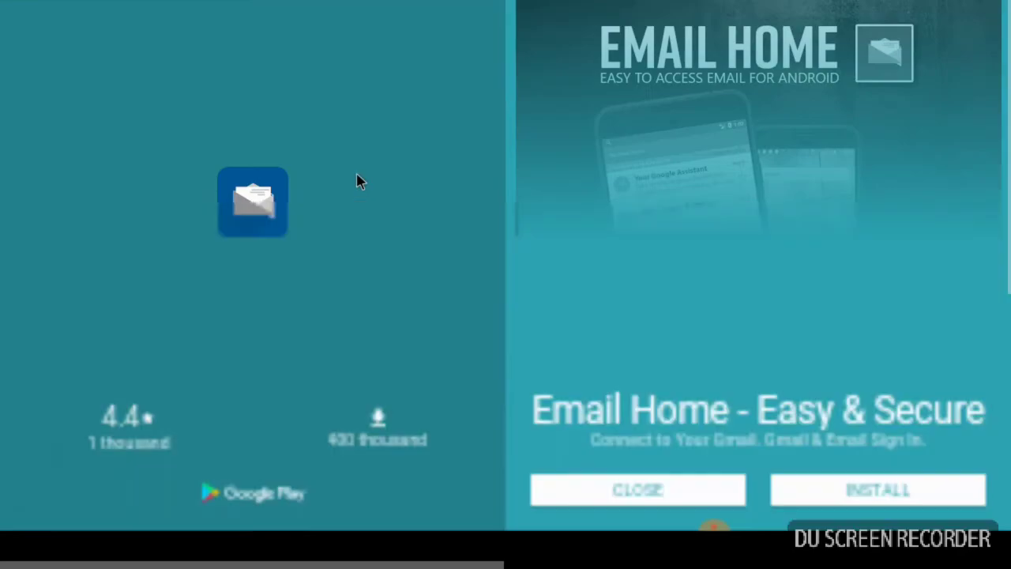
right_click(359, 181)
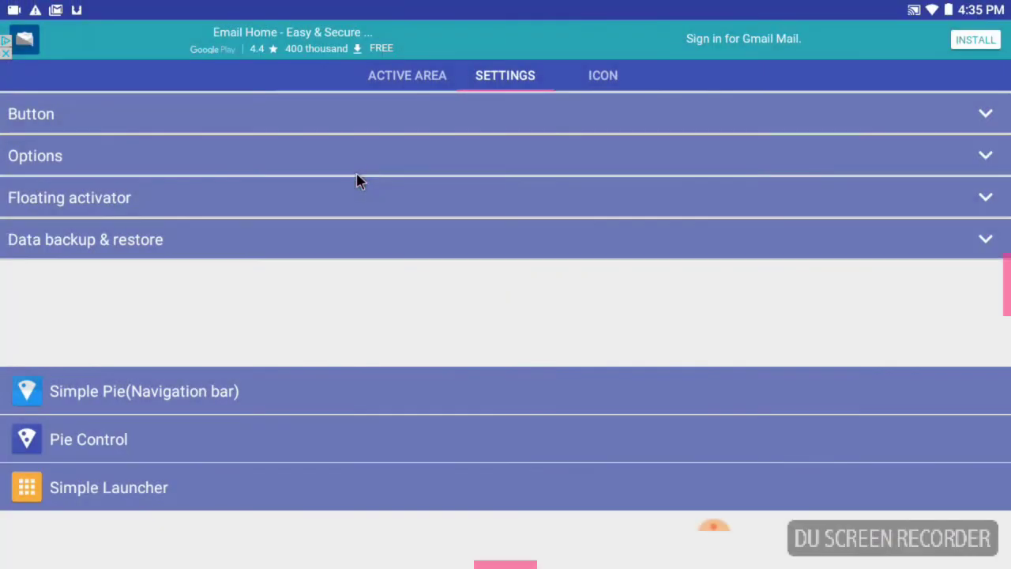
click(378, 112)
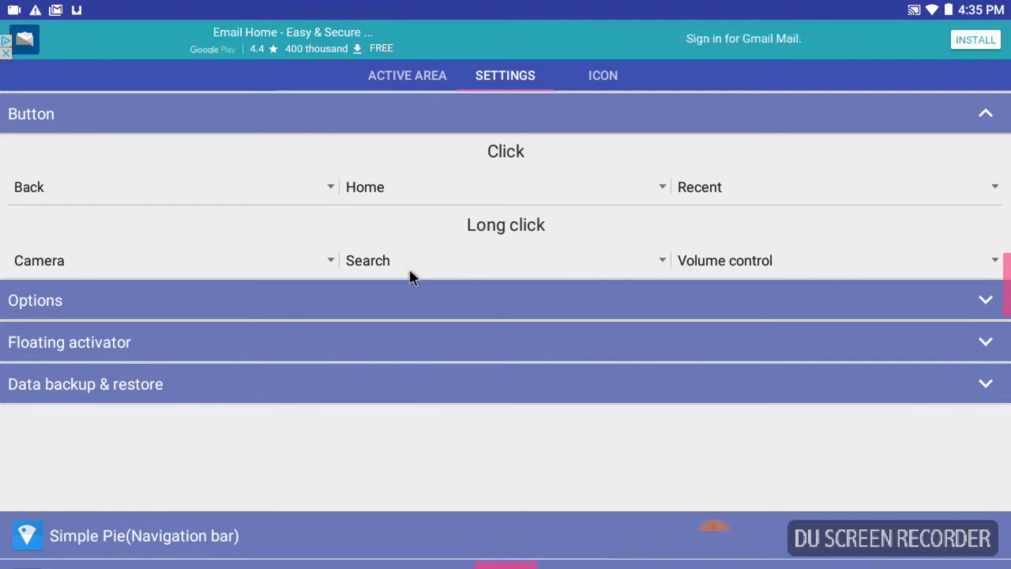
click(145, 290)
scroll(151, 291, down, 3)
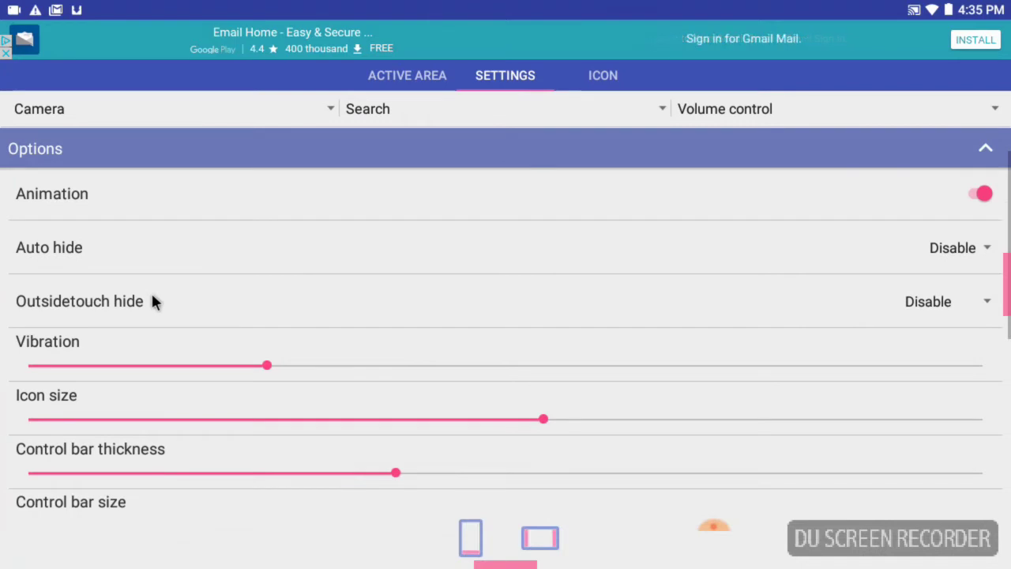
scroll(152, 301, down, 3)
scroll(182, 304, down, 5)
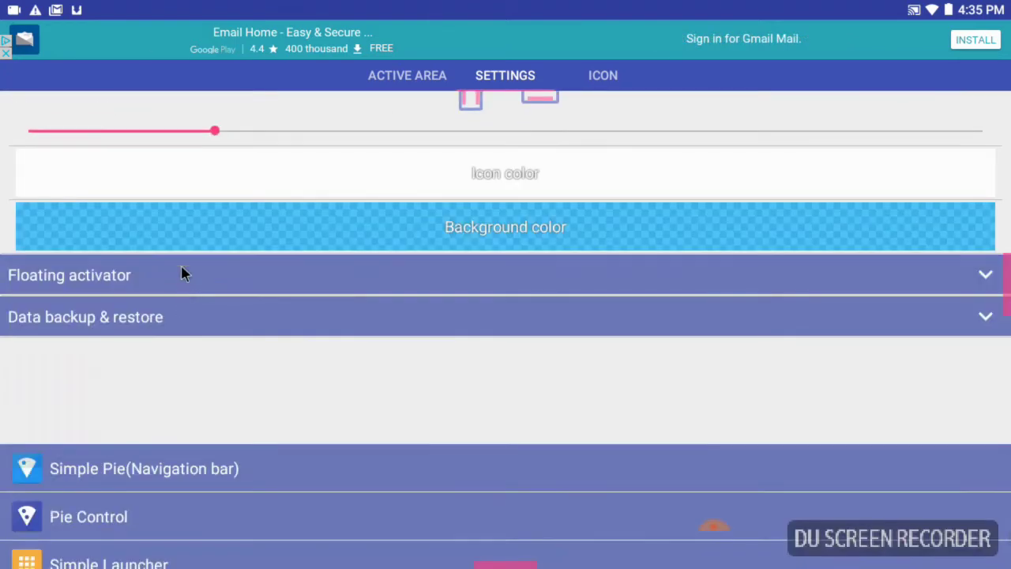
Enable the floating activator in Simple Control's settings and review its orientation, size and color options.
click(182, 274)
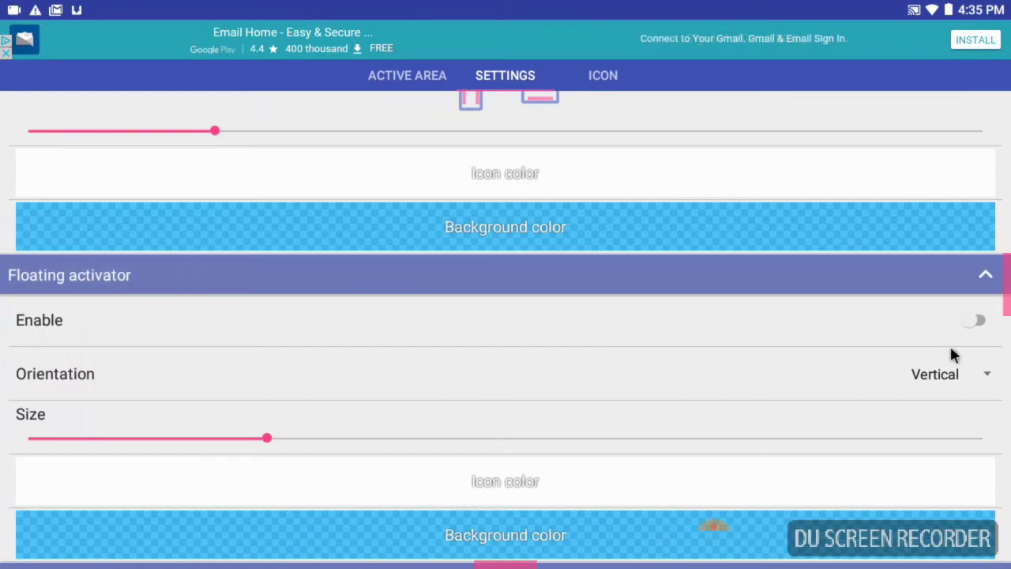
click(973, 332)
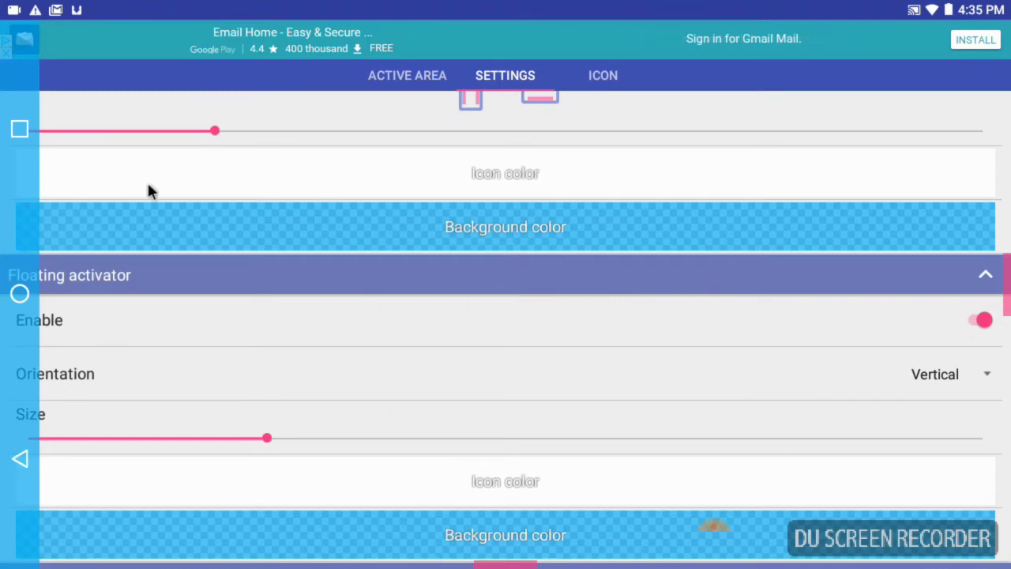
scroll(474, 289, down, 3)
scroll(519, 316, down, 2)
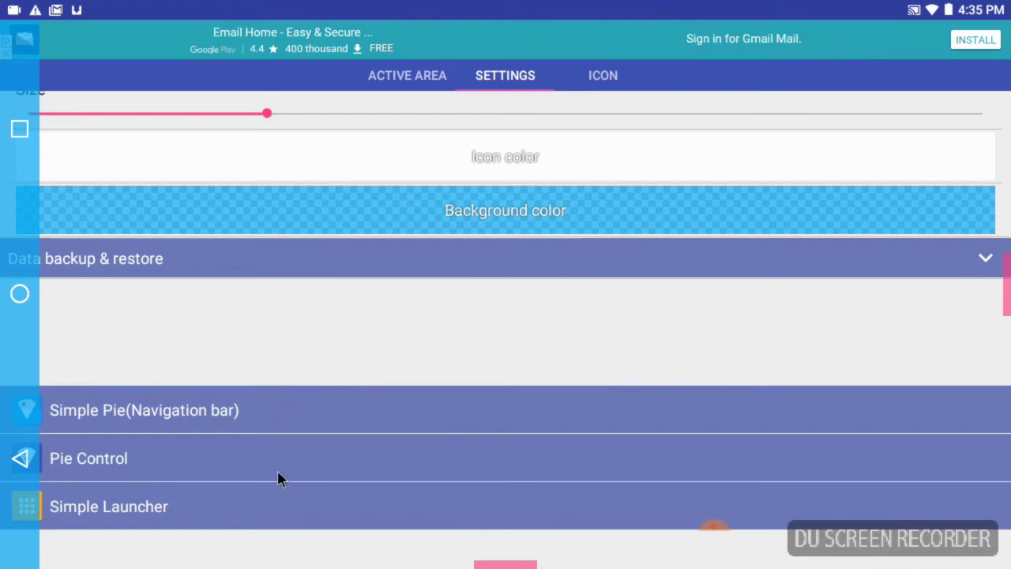
scroll(264, 445, up, 6)
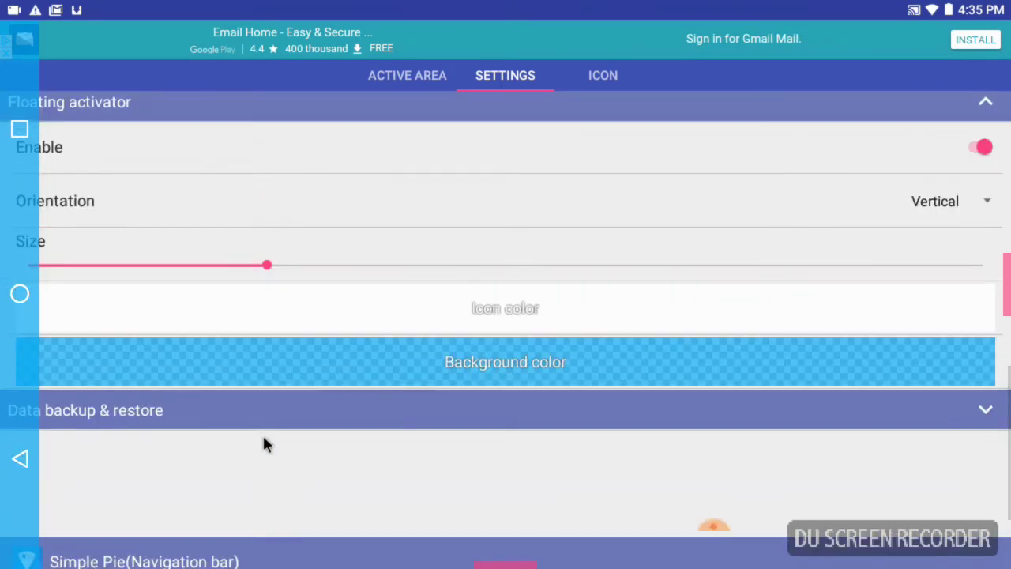
scroll(264, 442, up, 5)
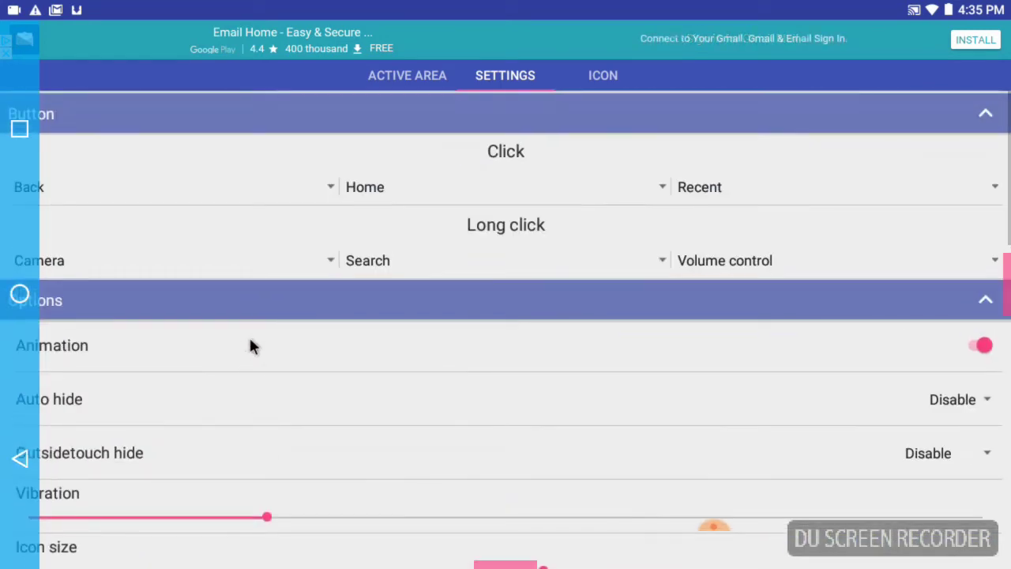
Examine the icon sets that Simple Control offers for the back, home and recent buttons.
click(599, 72)
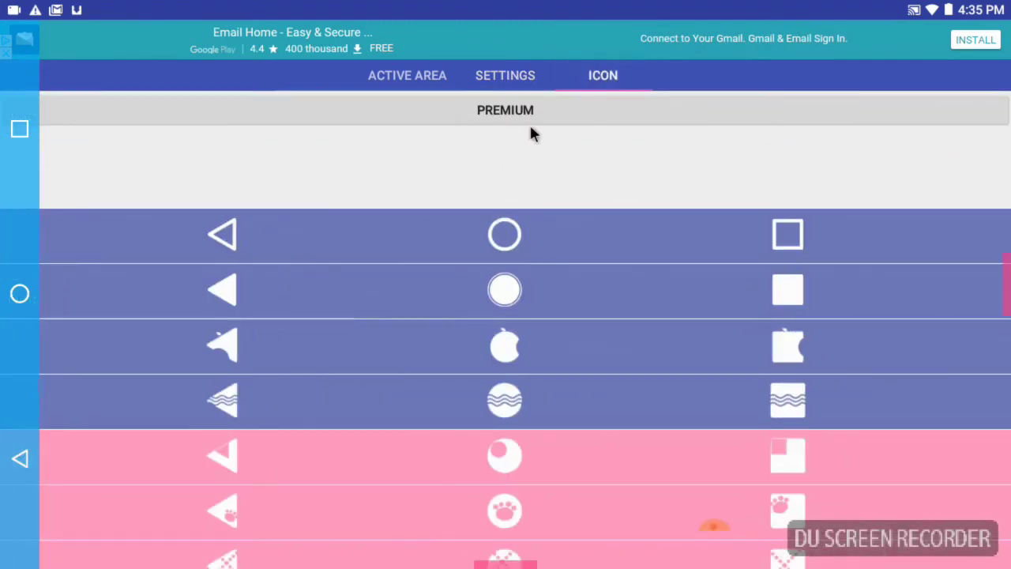
scroll(476, 440, down, 10)
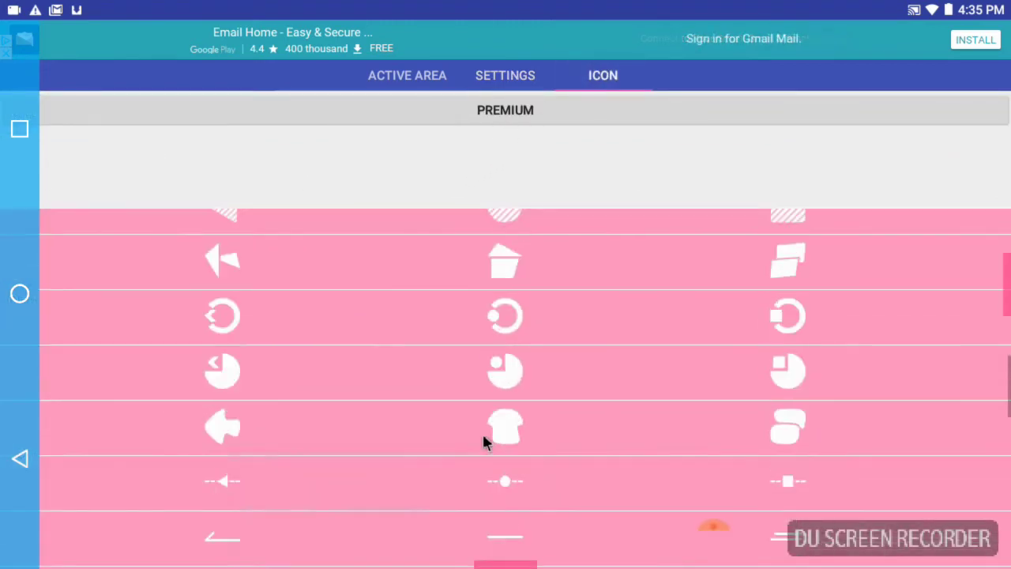
scroll(483, 436, down, 10)
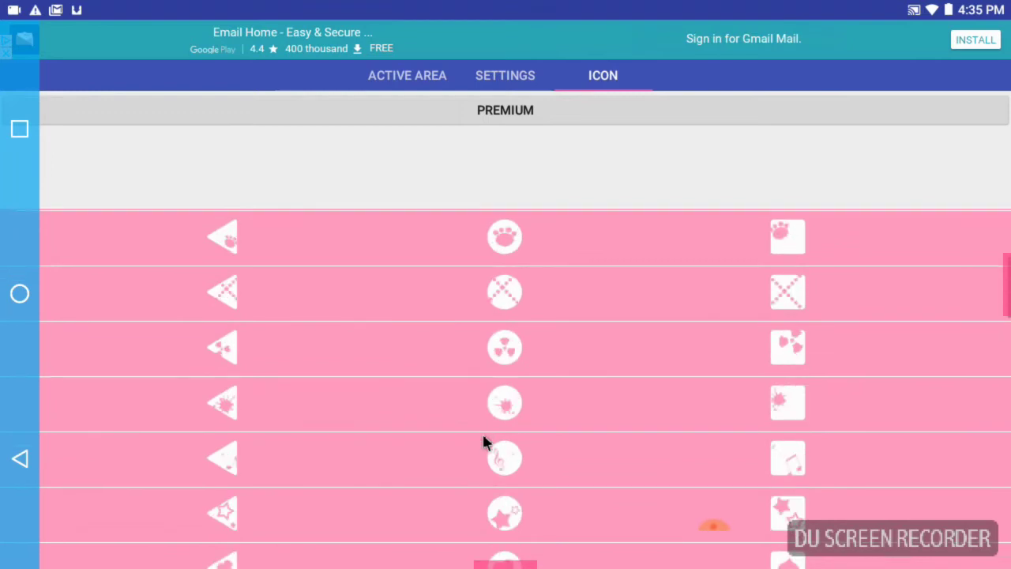
scroll(483, 436, down, 10)
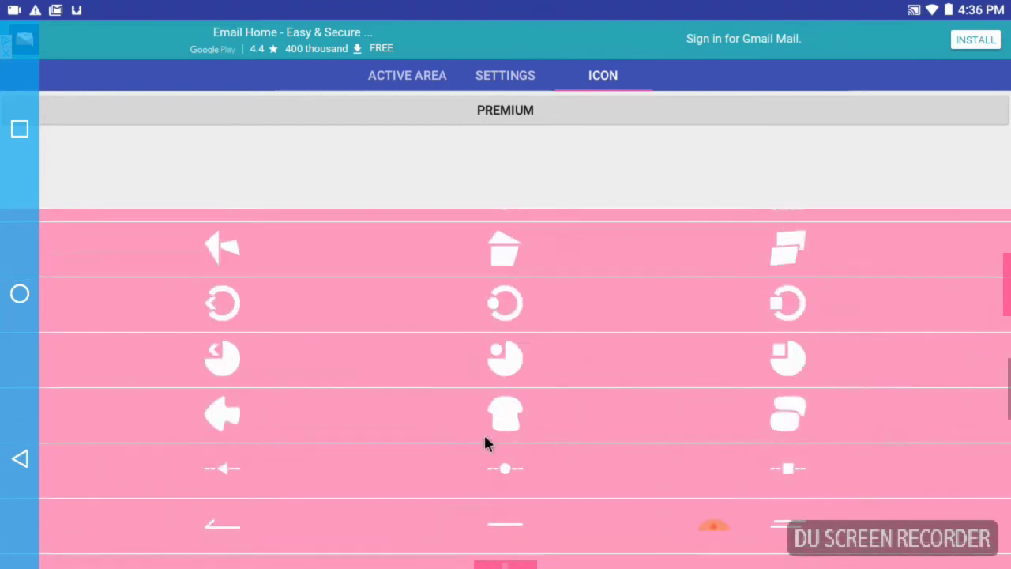
scroll(578, 444, down, 5)
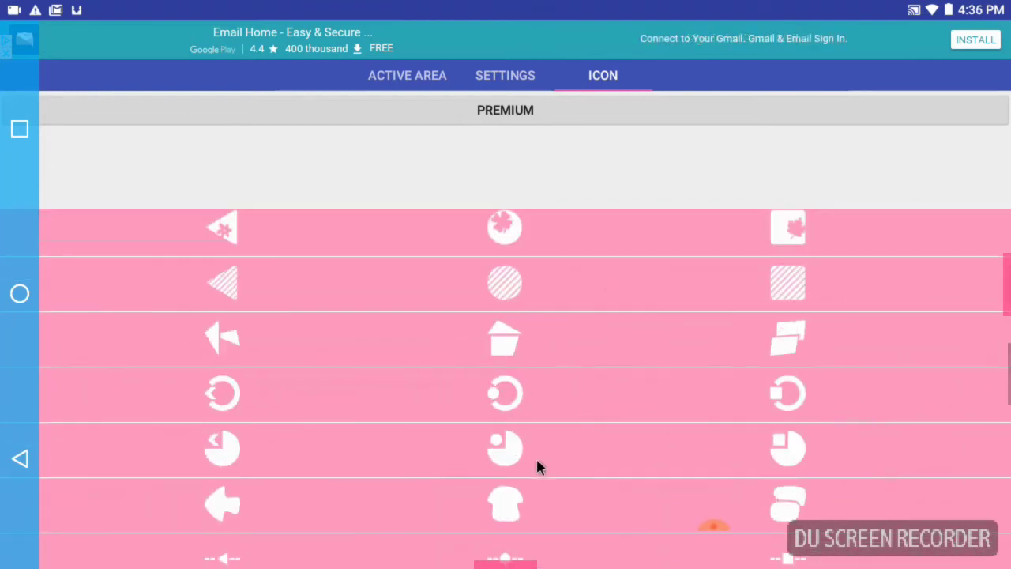
scroll(542, 393, up, 3)
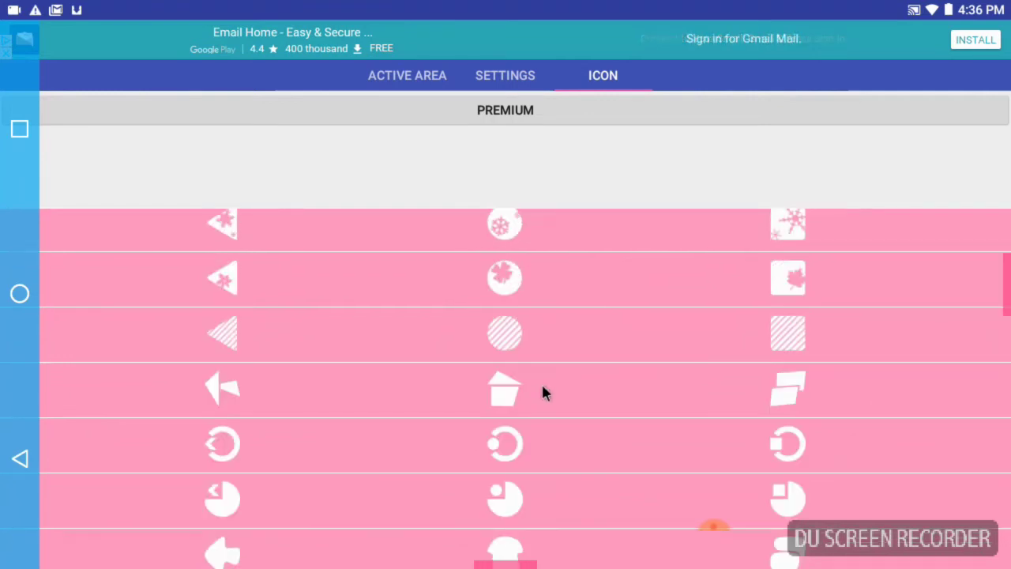
scroll(542, 393, up, 1)
scroll(542, 393, down, 4)
Try to apply a locked icon set, check what the Premium offer includes, and cancel both prompts.
click(512, 251)
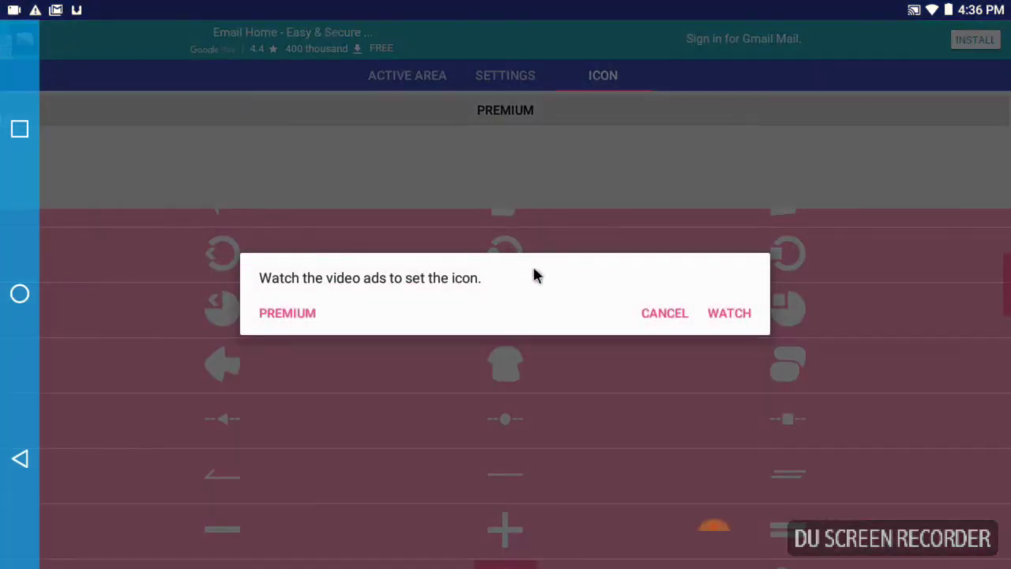
click(658, 313)
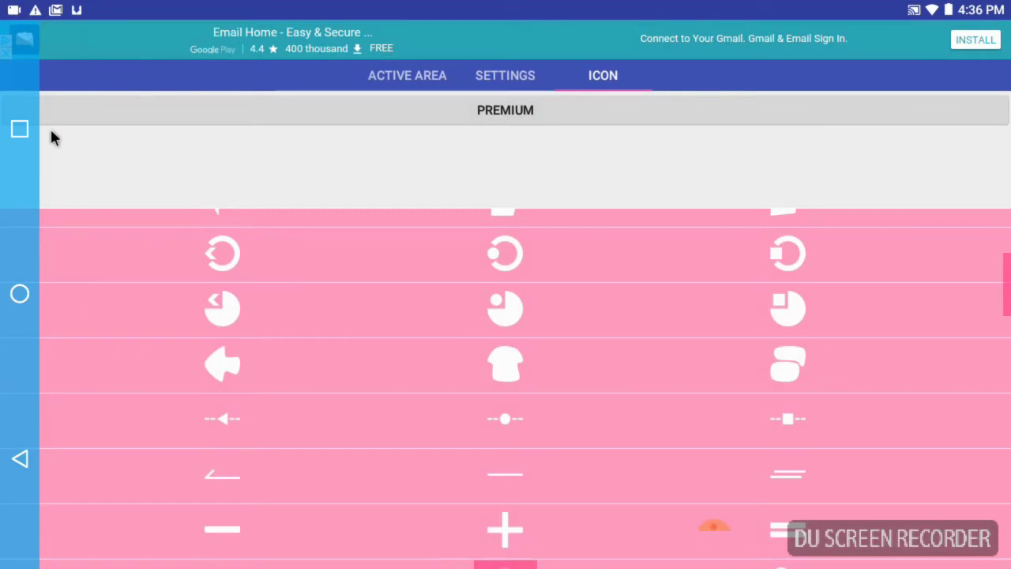
click(409, 95)
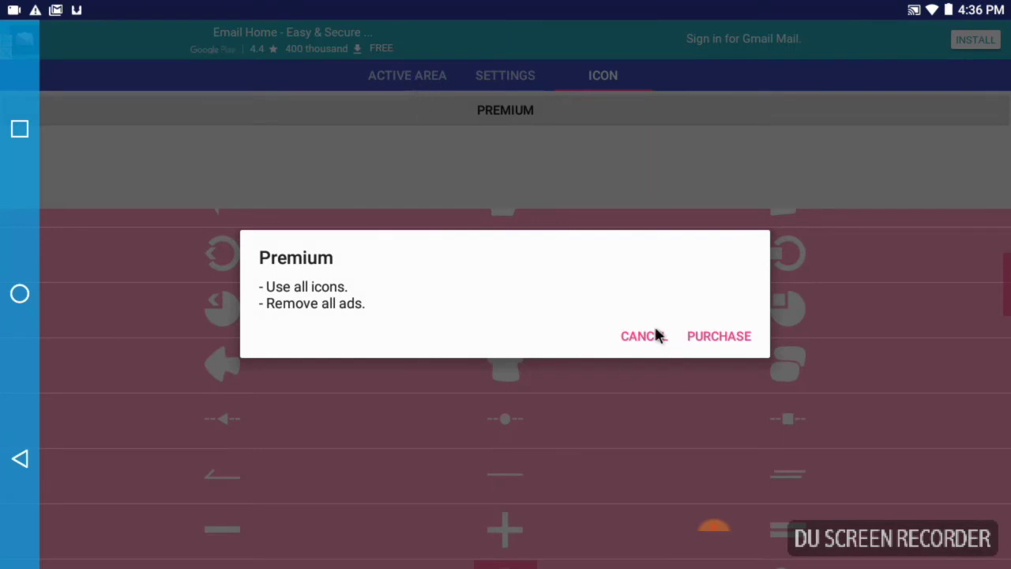
click(613, 337)
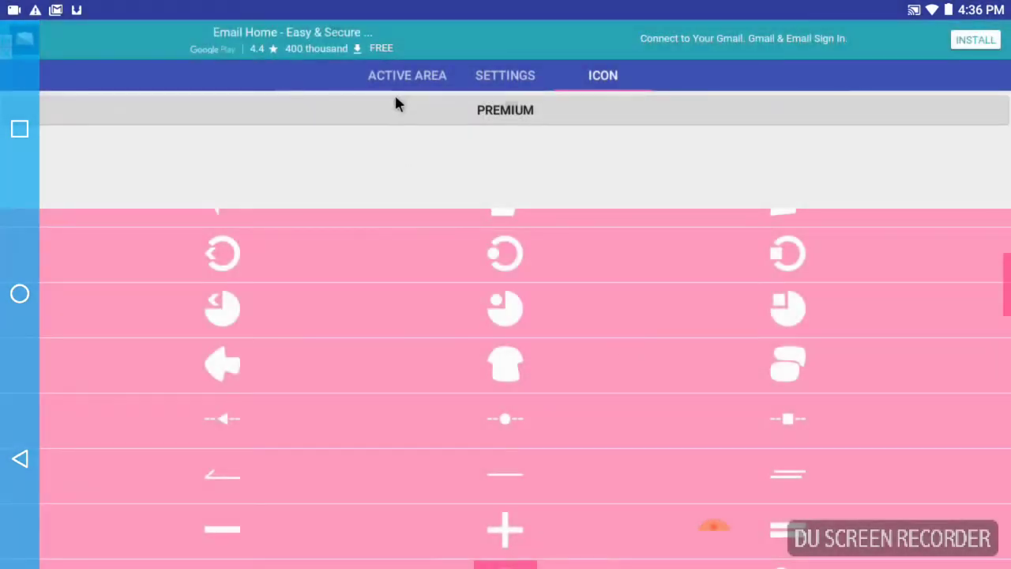
Leave Simple Control with the floating bar, browse the recent apps, and return to the home screen.
click(405, 76)
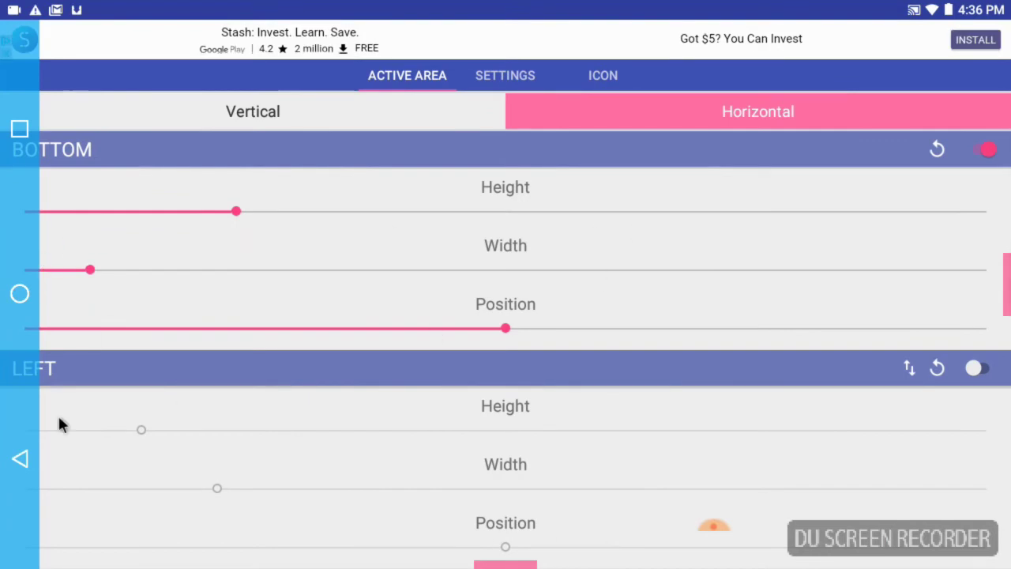
click(27, 452)
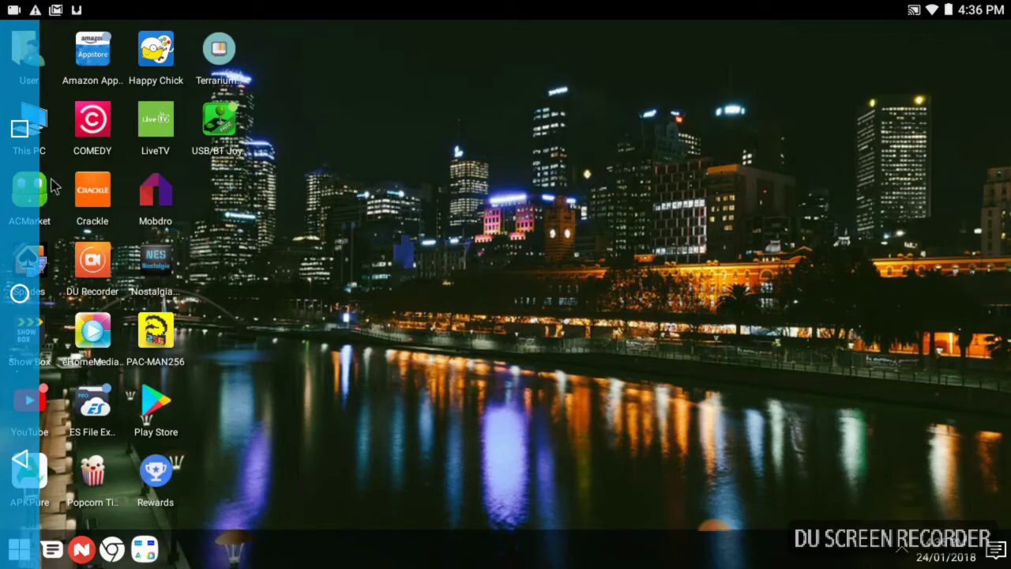
click(19, 142)
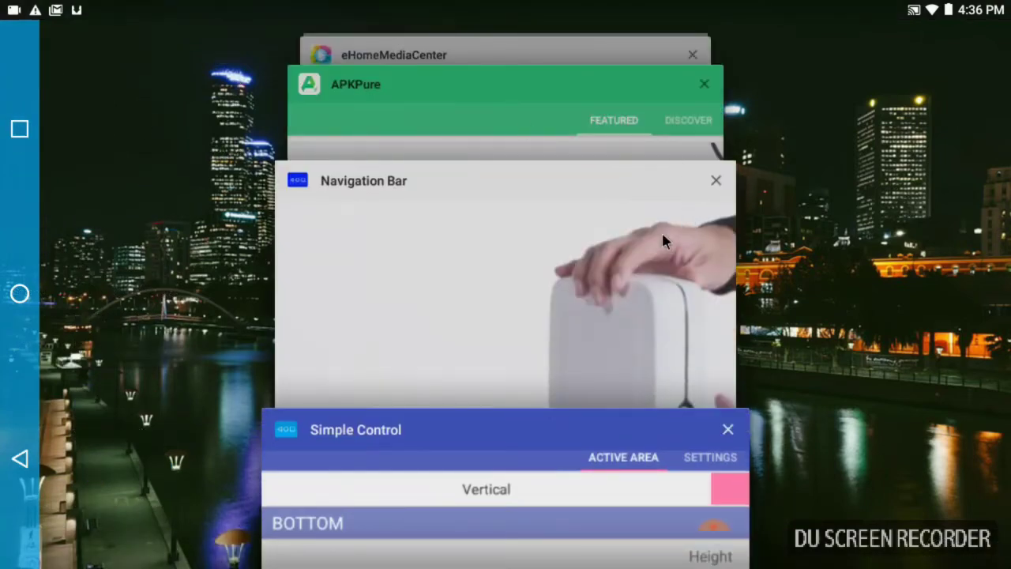
drag(639, 237, 559, 73)
drag(553, 214, 560, 366)
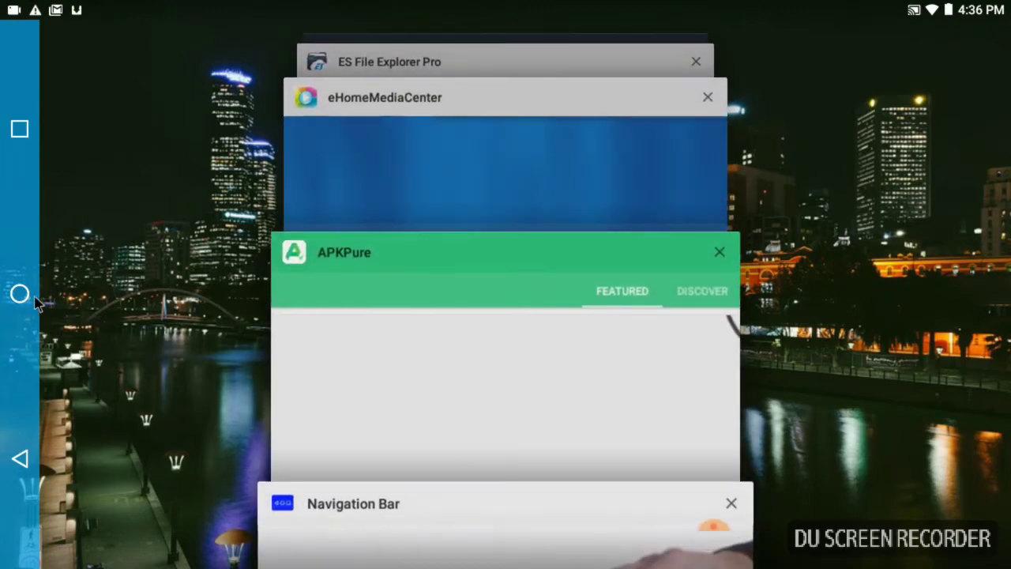
click(19, 301)
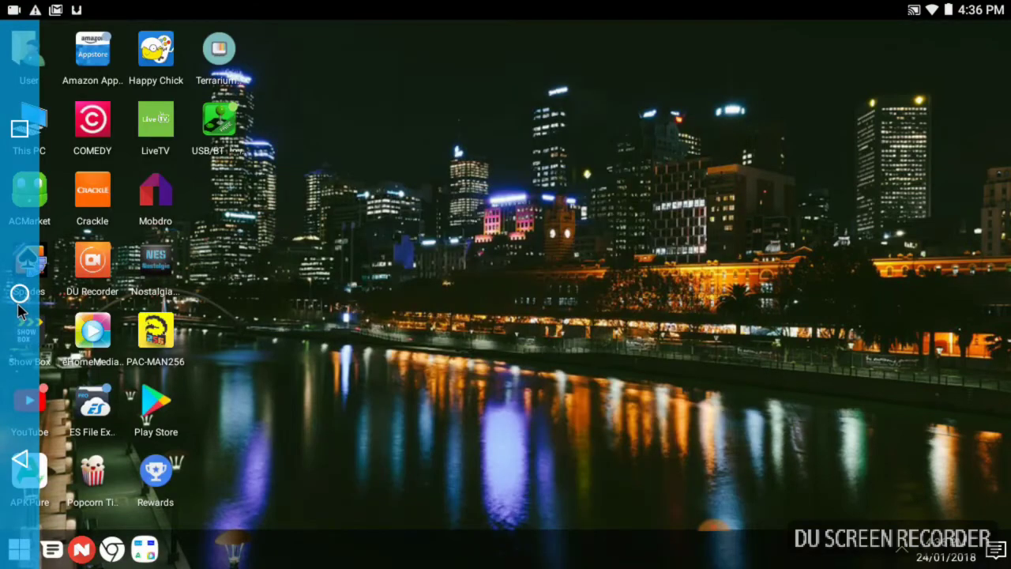
Bring up the volume control from the floating bar, and test collapsing and re-expanding the bar.
click(22, 136)
key(XF86AudioRaiseVolume)
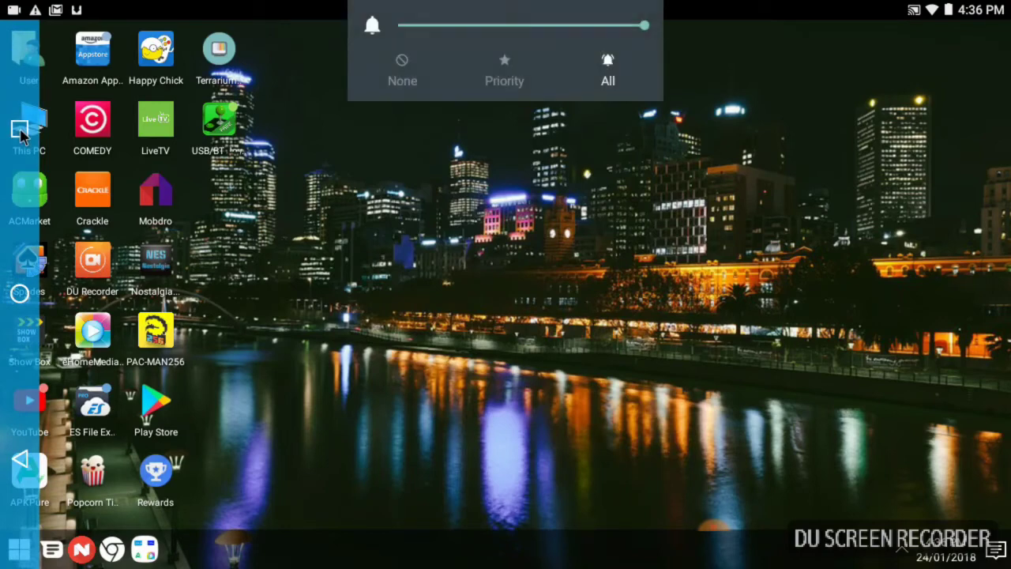
click(29, 472)
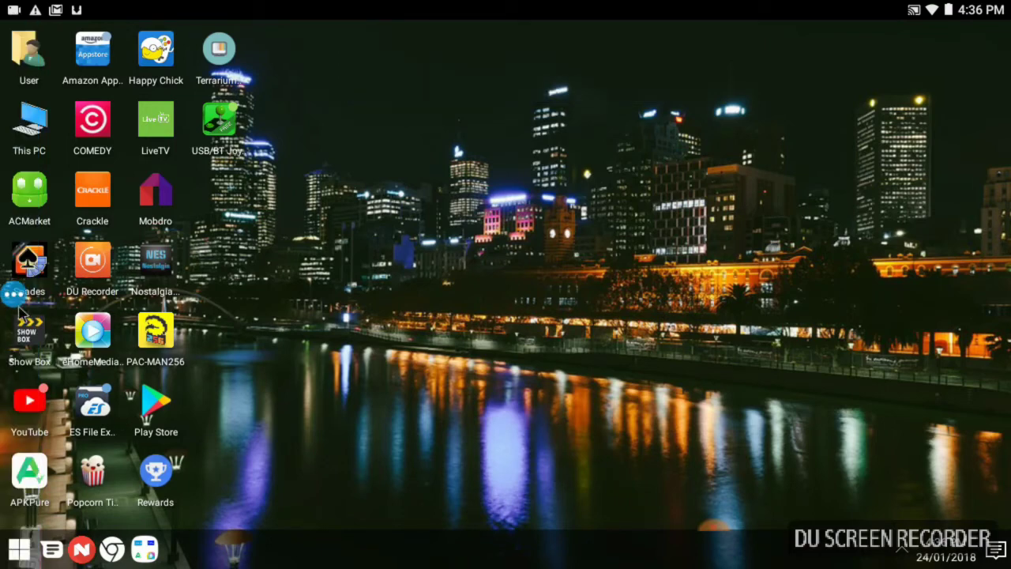
mouse_move(3, 297)
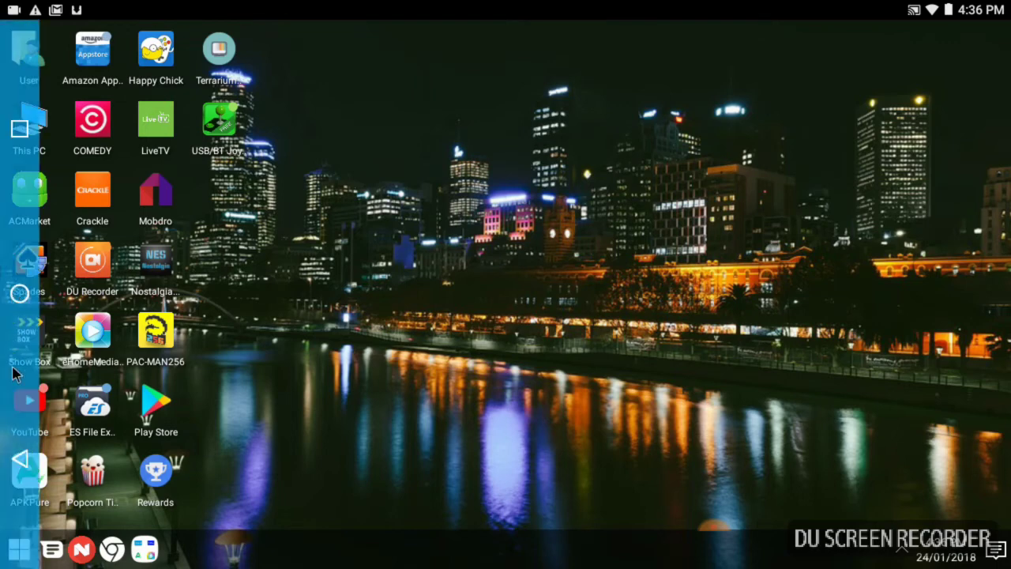
click(21, 470)
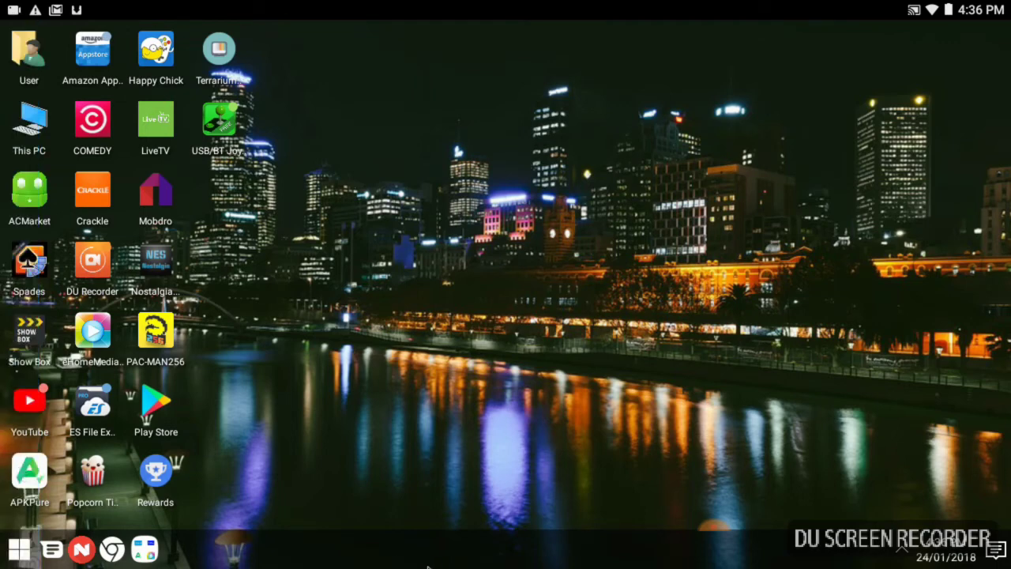
Reveal and hide the system navigation bar, and open Simple Control from the launcher's app list.
mouse_move(427, 566)
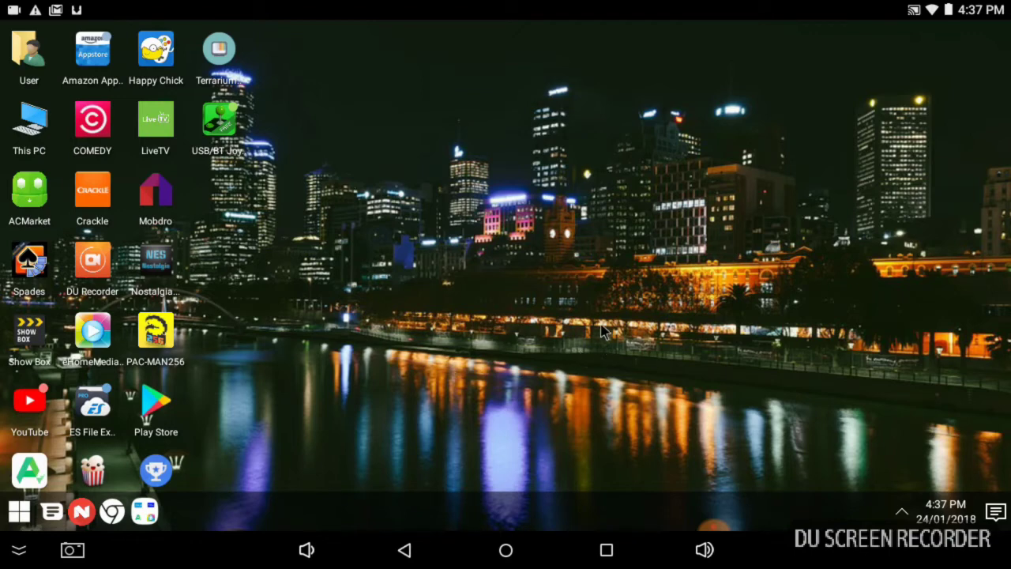
click(18, 550)
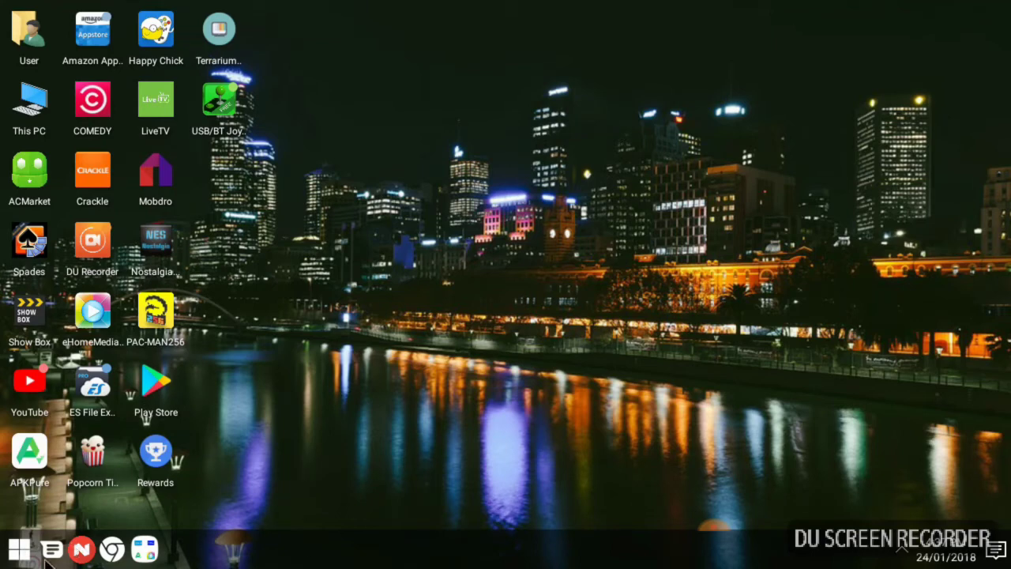
click(21, 557)
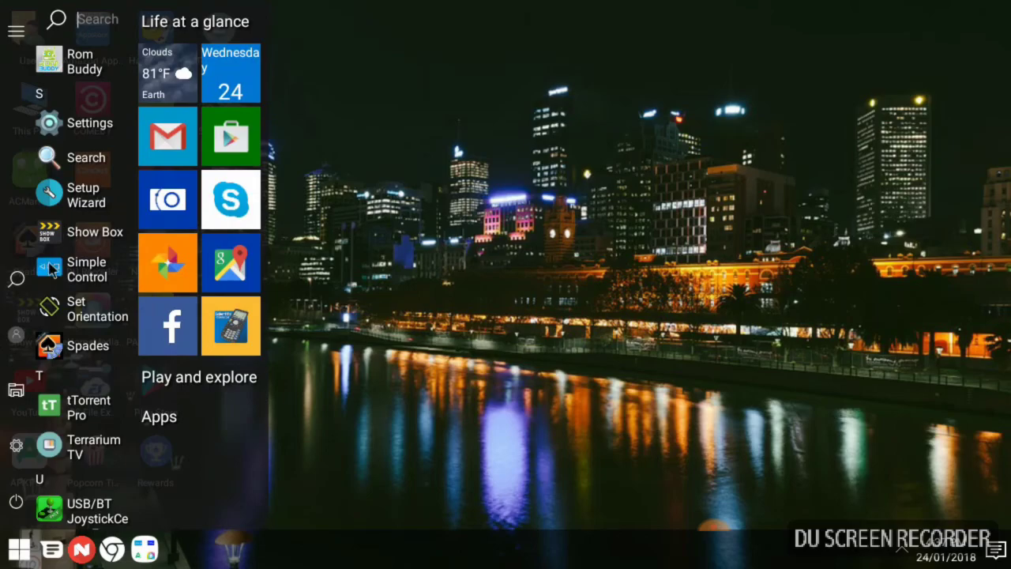
click(50, 269)
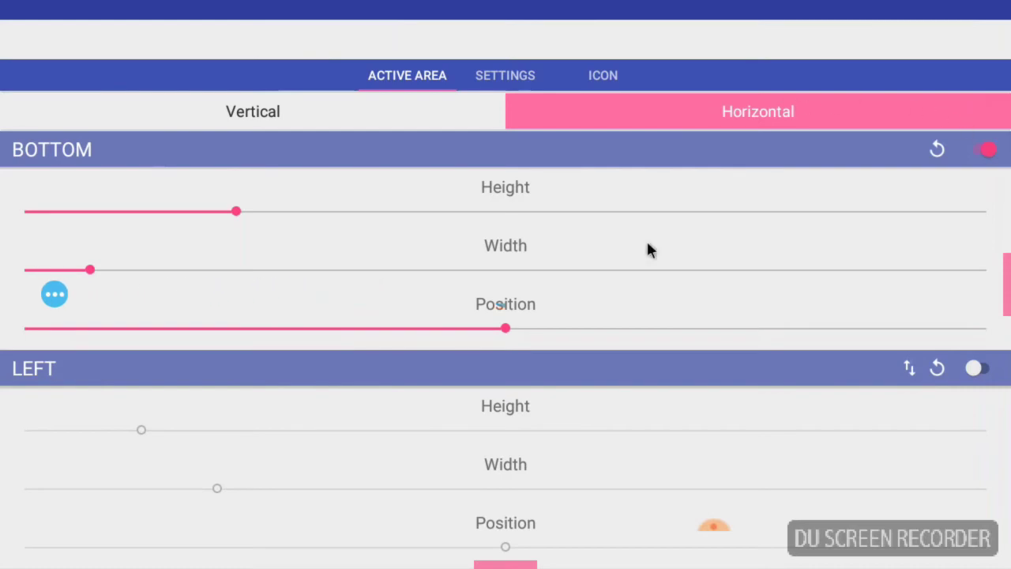
Move the floating activator further down the screen edge, expand it, and try its navigation buttons on the home screen.
drag(11, 294, 23, 387)
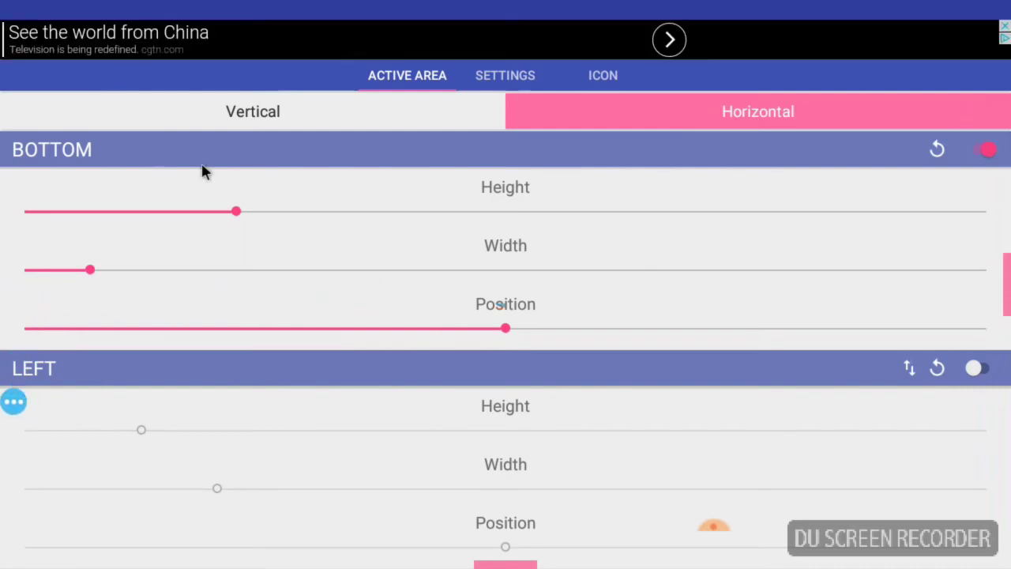
click(14, 402)
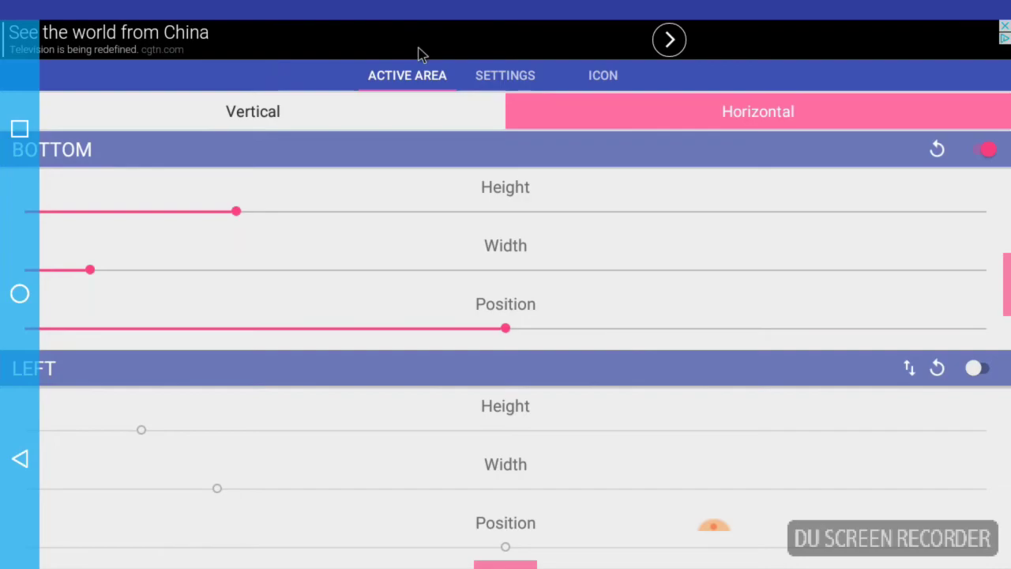
key(Escape)
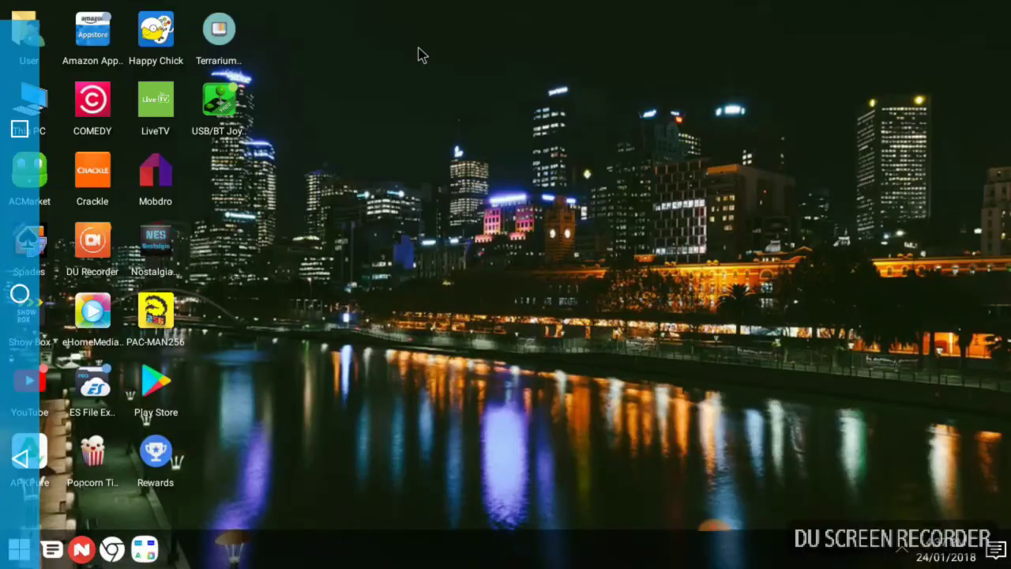
click(21, 457)
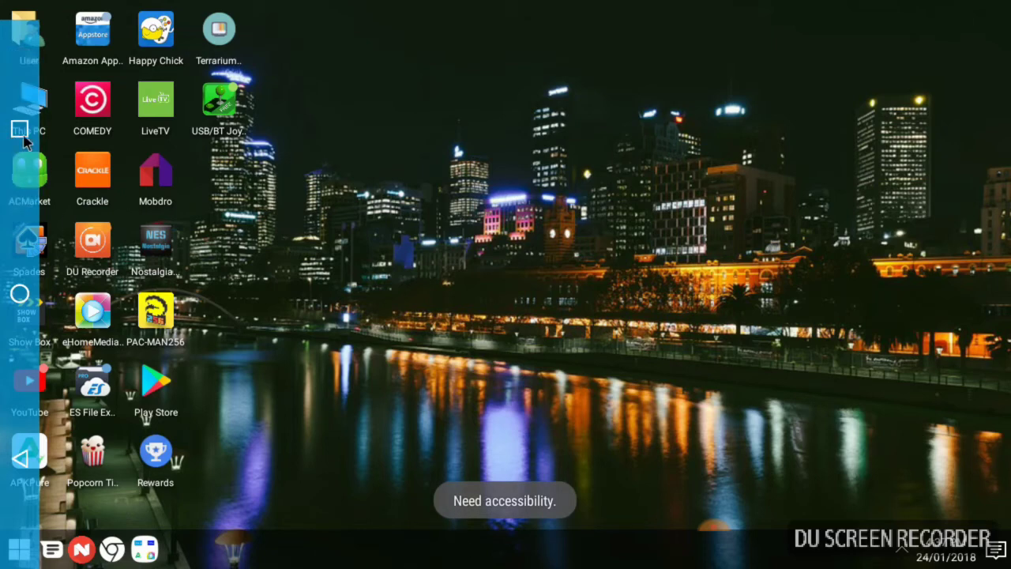
Reveal the system navigation bar and reopen Simple Control from the recent apps.
drag(276, 566, 244, 483)
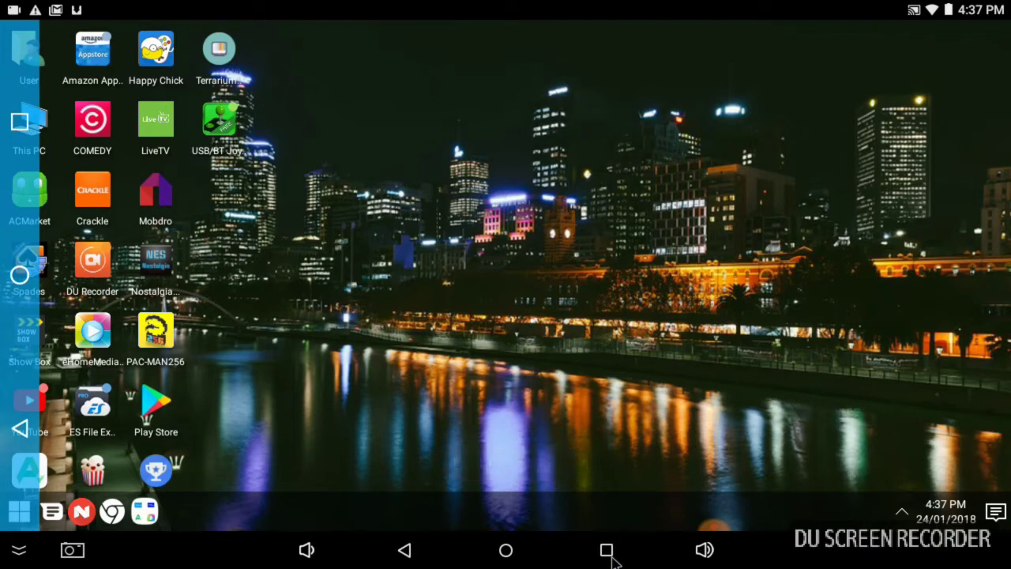
click(610, 555)
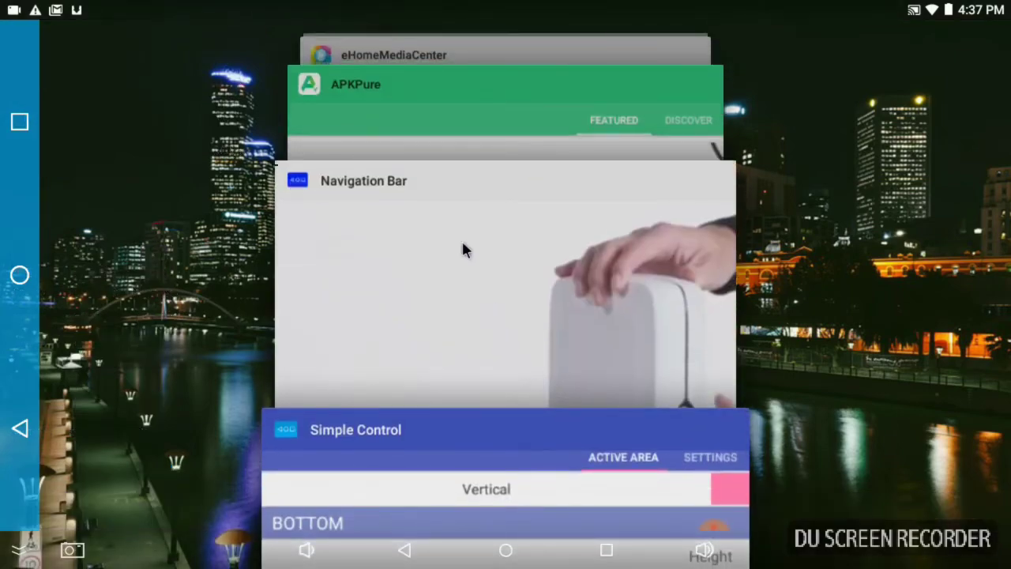
click(446, 426)
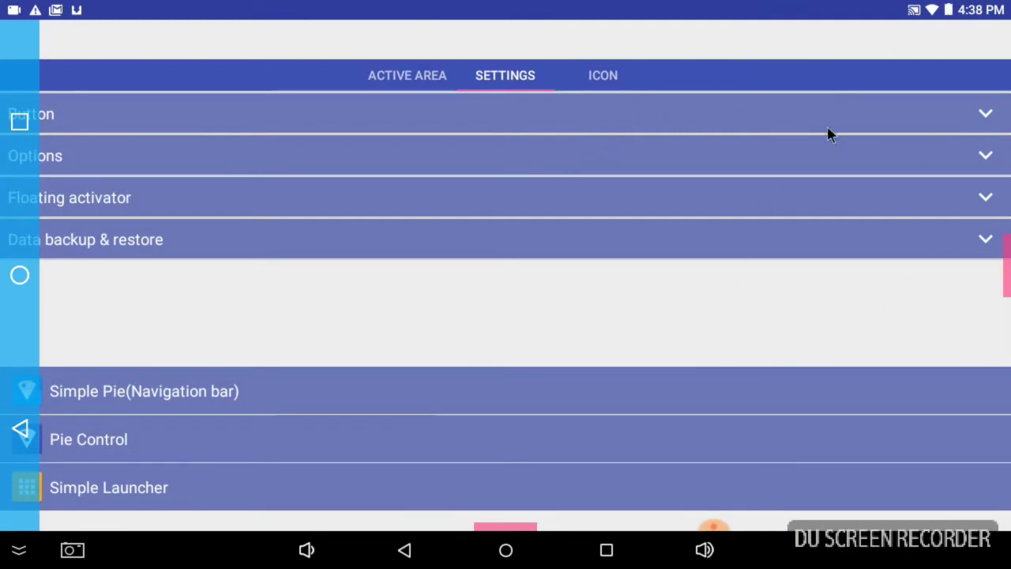
Turn off the floating activator in Simple Control's settings, and return to the home screen.
click(746, 249)
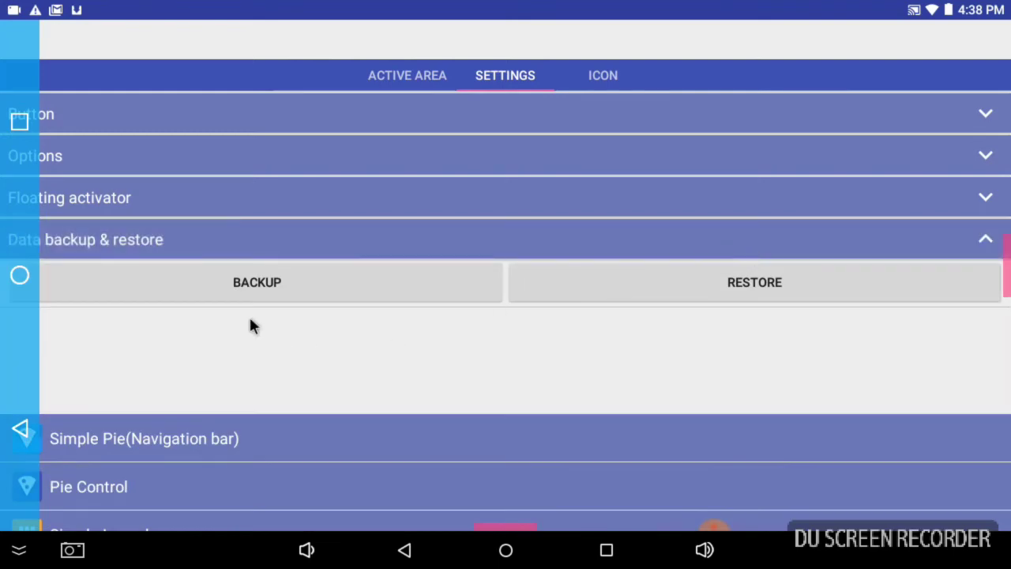
click(281, 207)
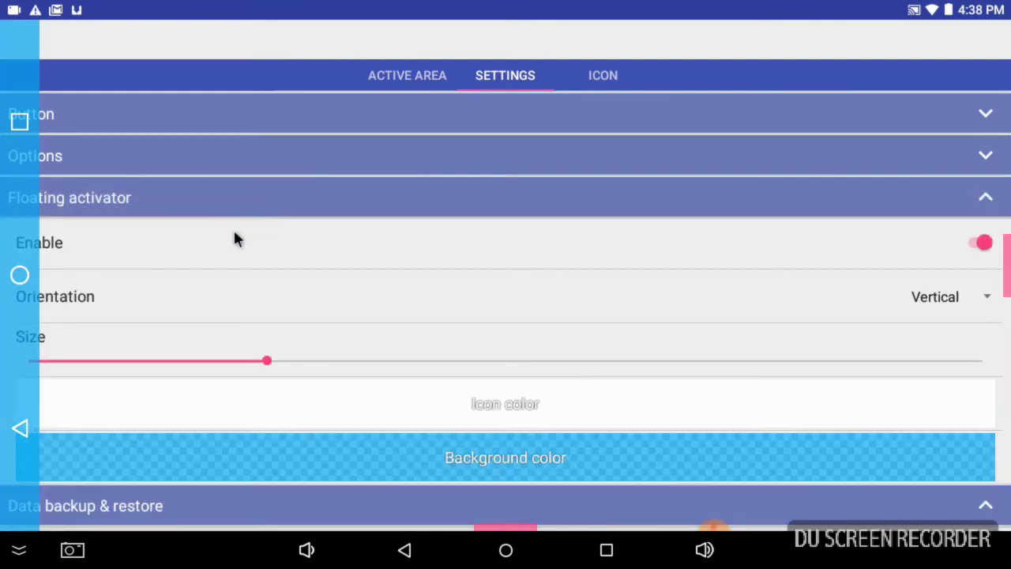
click(329, 253)
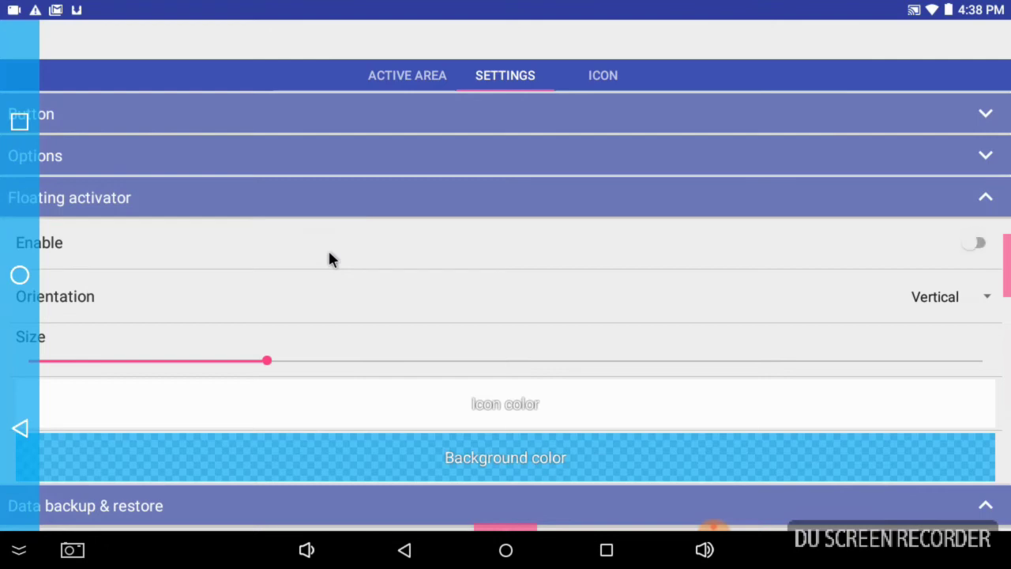
right_click(664, 298)
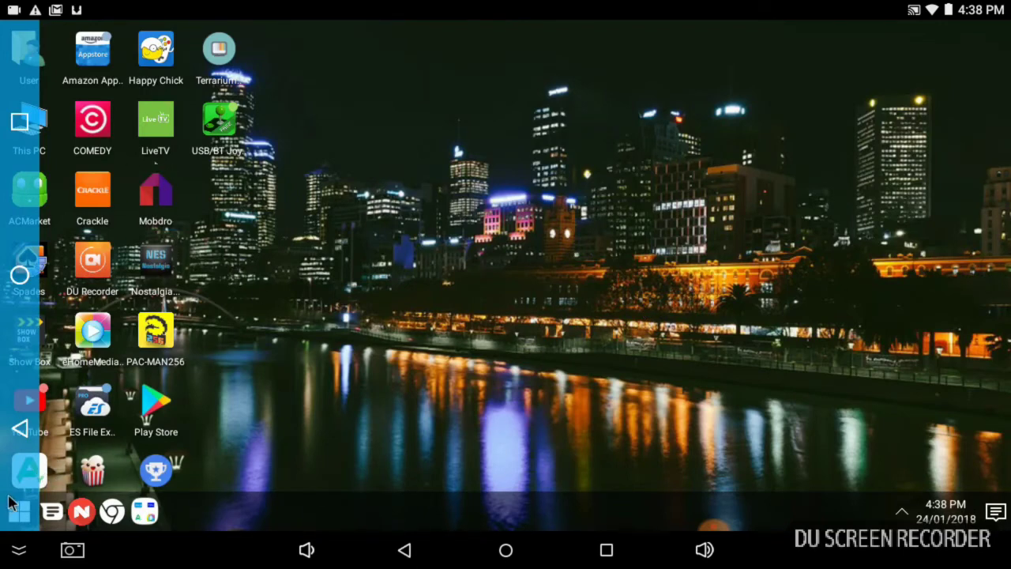
Switch from the home screen to the APKPure store.
click(30, 445)
click(20, 512)
click(606, 550)
scroll(480, 238, up, 3)
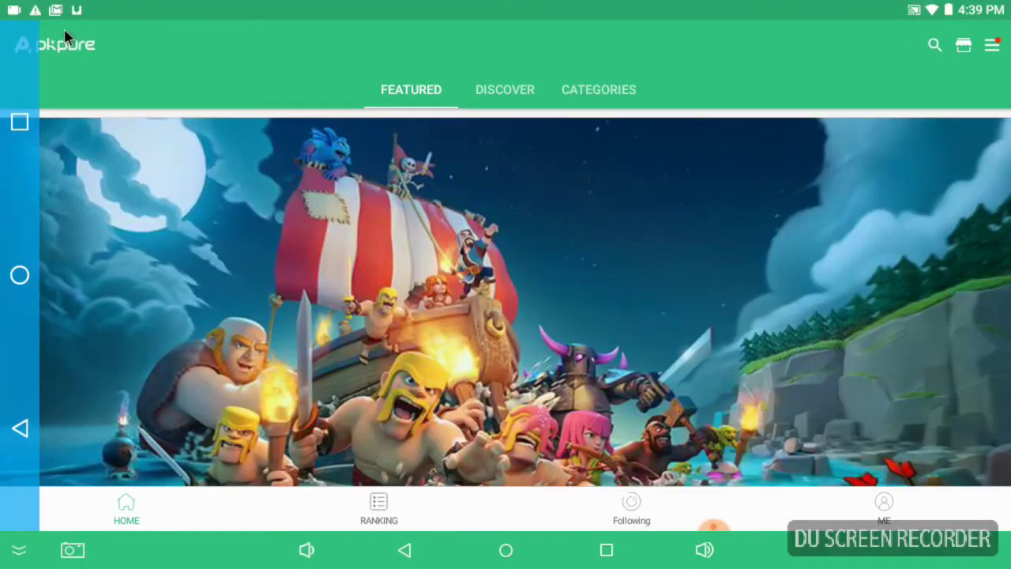
Search the store for "navagation bar" using the search history, and browse the listed navigation bar apps.
click(935, 45)
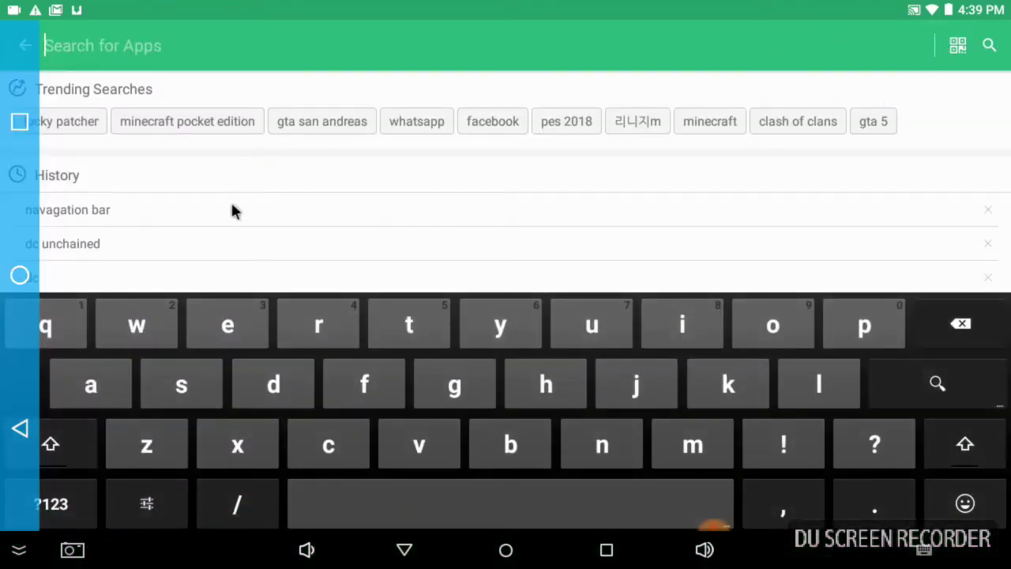
click(231, 210)
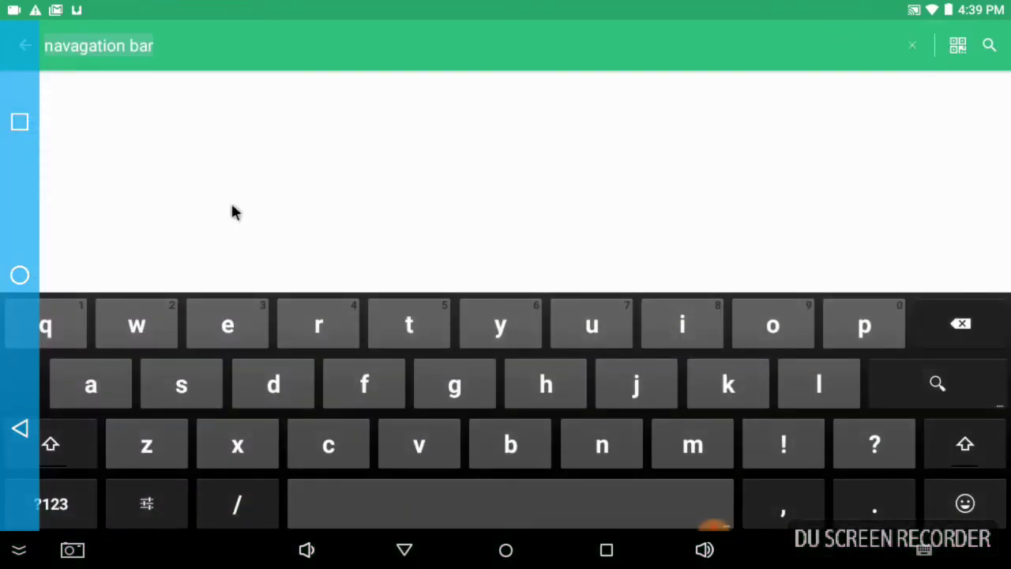
scroll(367, 241, down, 10)
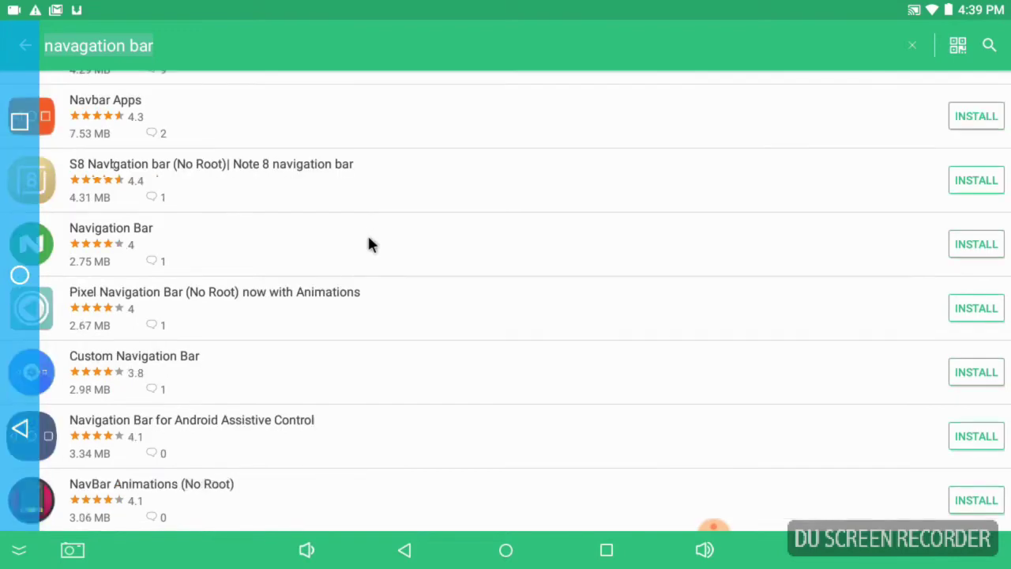
scroll(602, 306, up, 5)
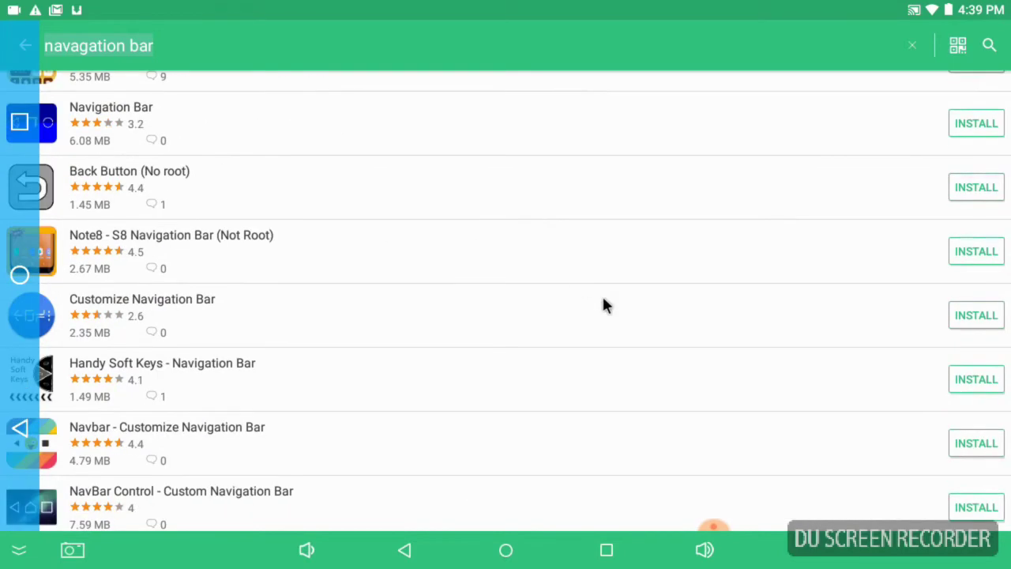
scroll(603, 300, up, 3)
scroll(604, 299, down, 1)
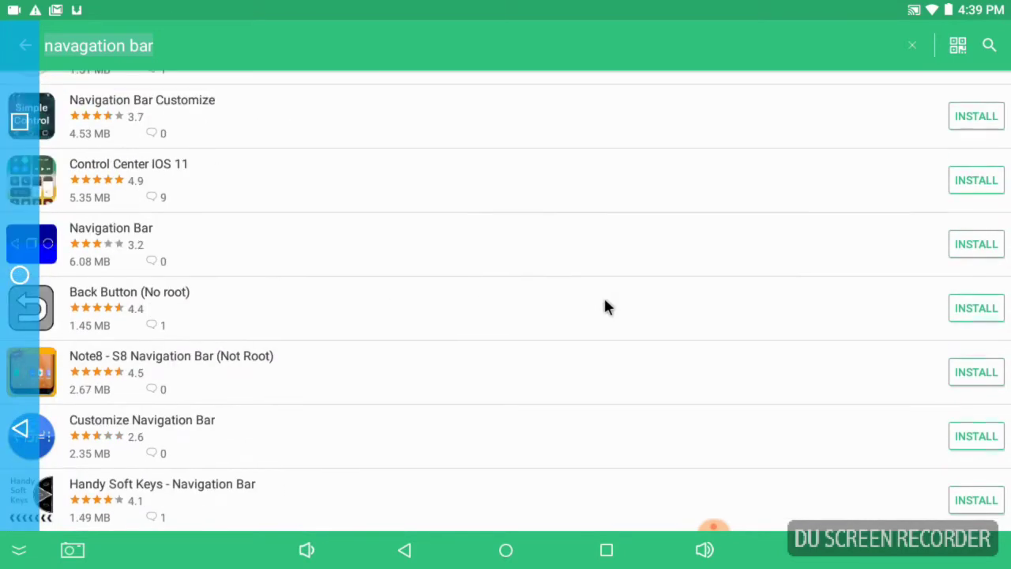
scroll(605, 300, up, 1)
scroll(606, 307, up, 10)
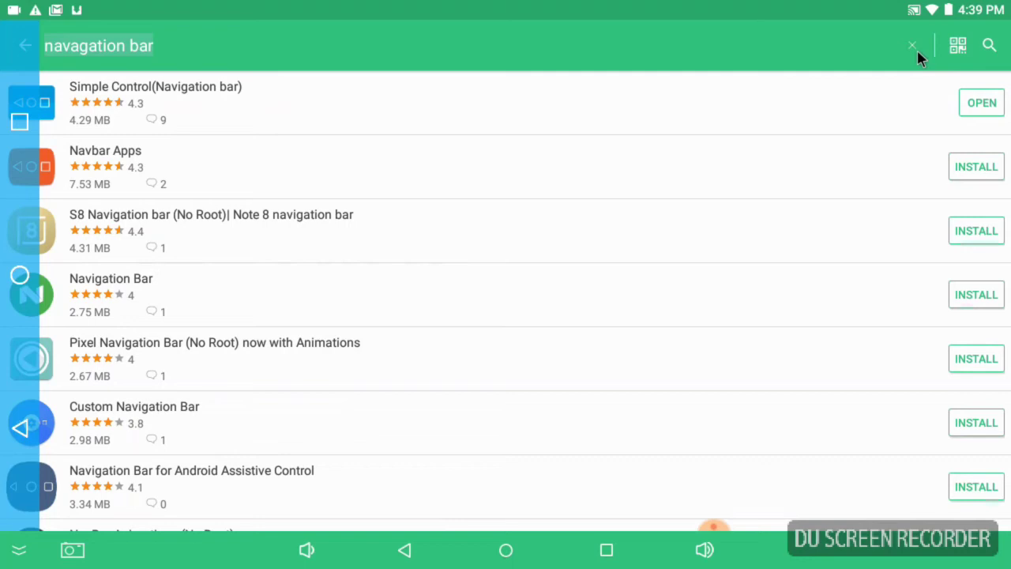
scroll(849, 132, down, 1)
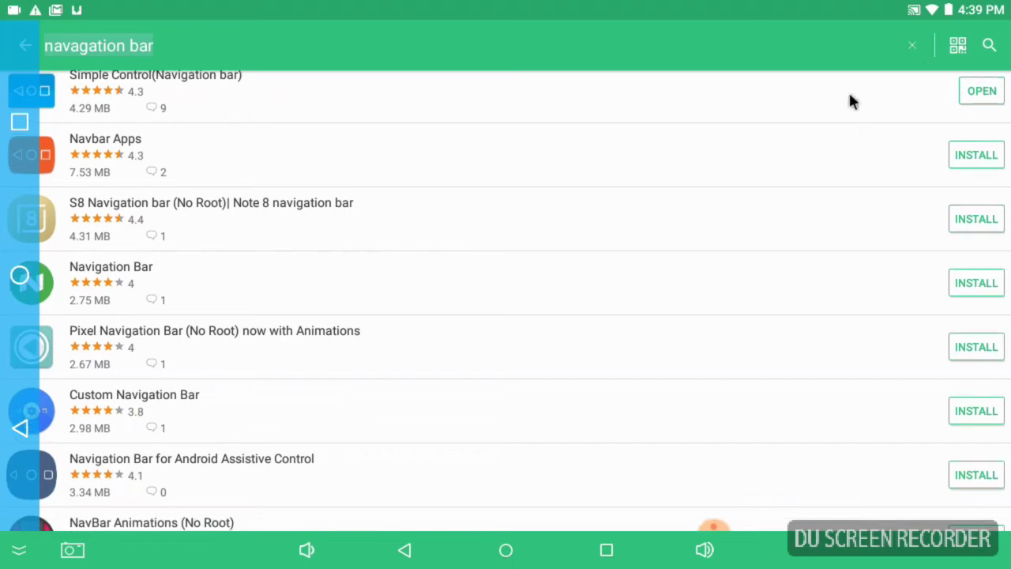
View the Simple Control(Navigation bar) details page and its extra options, and return to the search results.
click(852, 101)
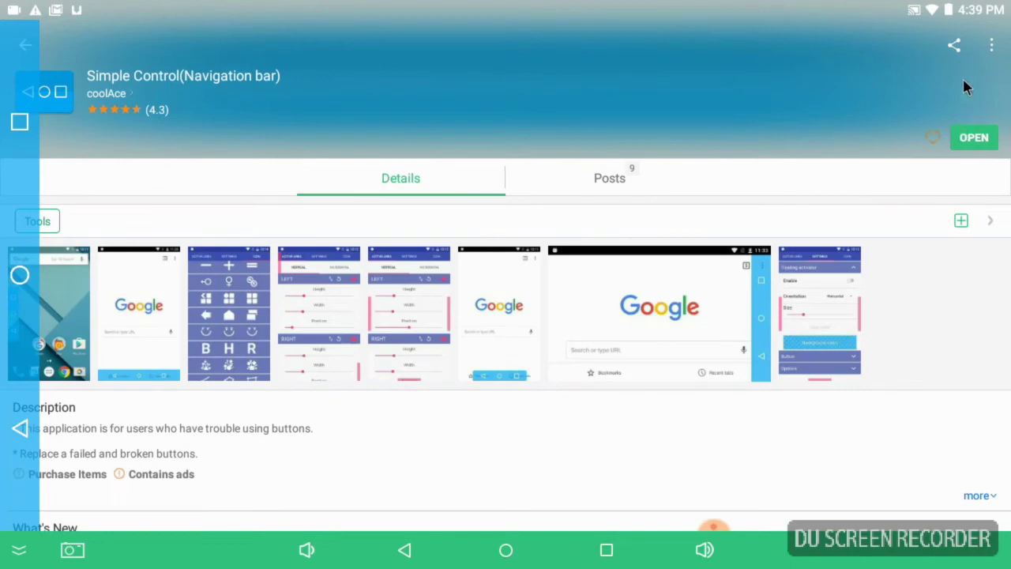
click(986, 45)
click(986, 48)
right_click(678, 123)
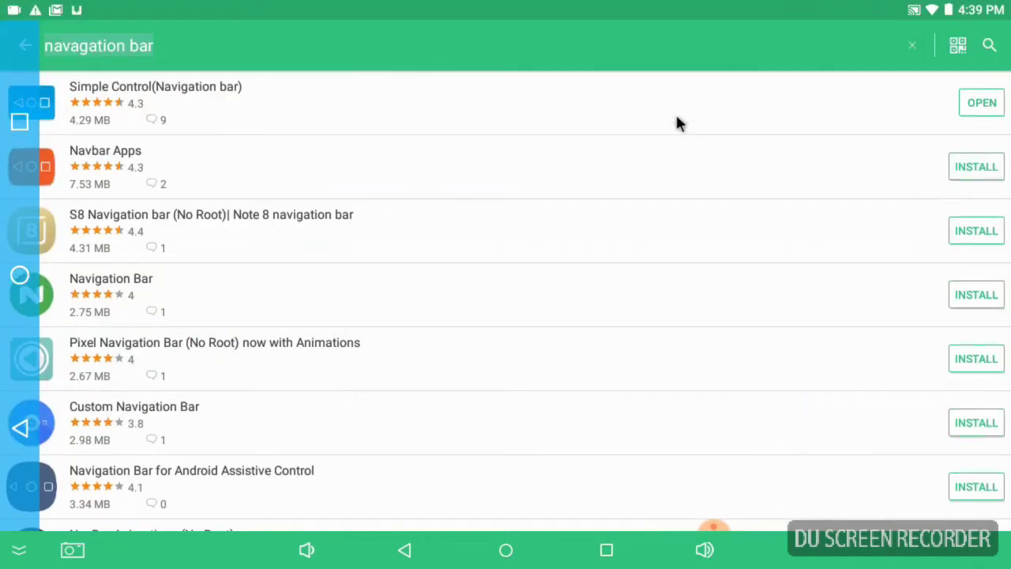
Look through more of the results, clear the search, and go back to the store's home page.
scroll(636, 195, down, 3)
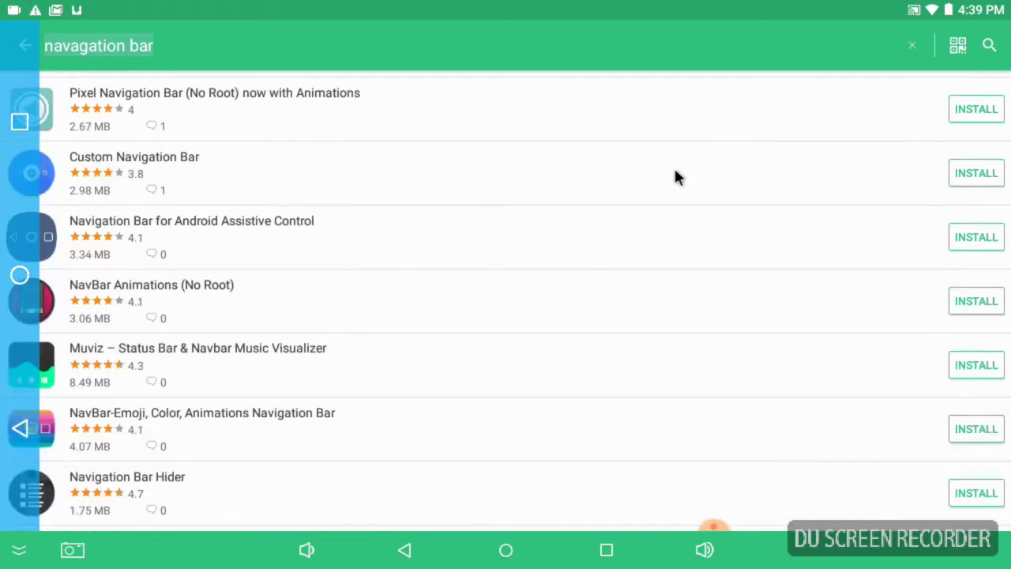
scroll(686, 176, up, 1)
click(912, 48)
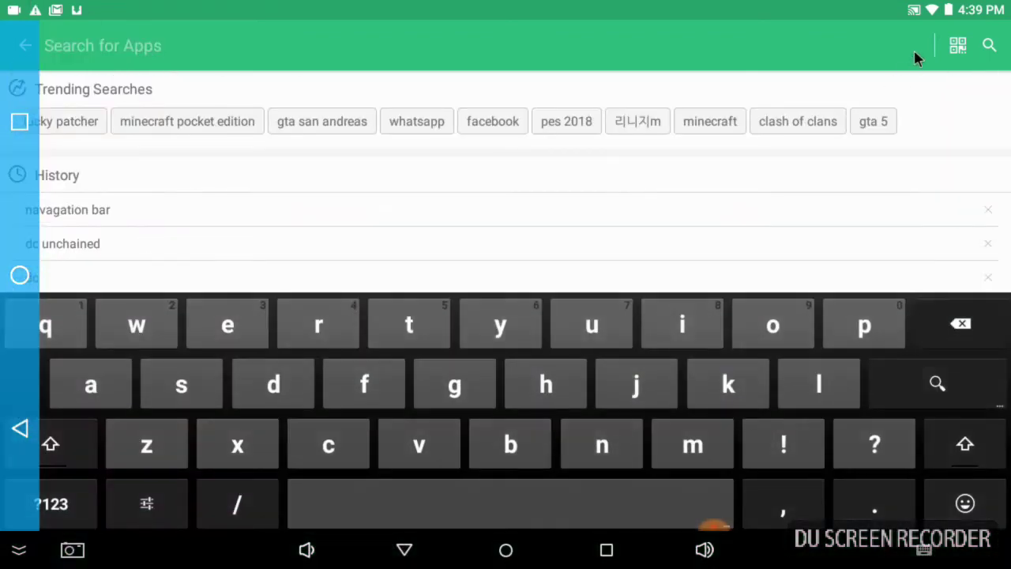
right_click(574, 148)
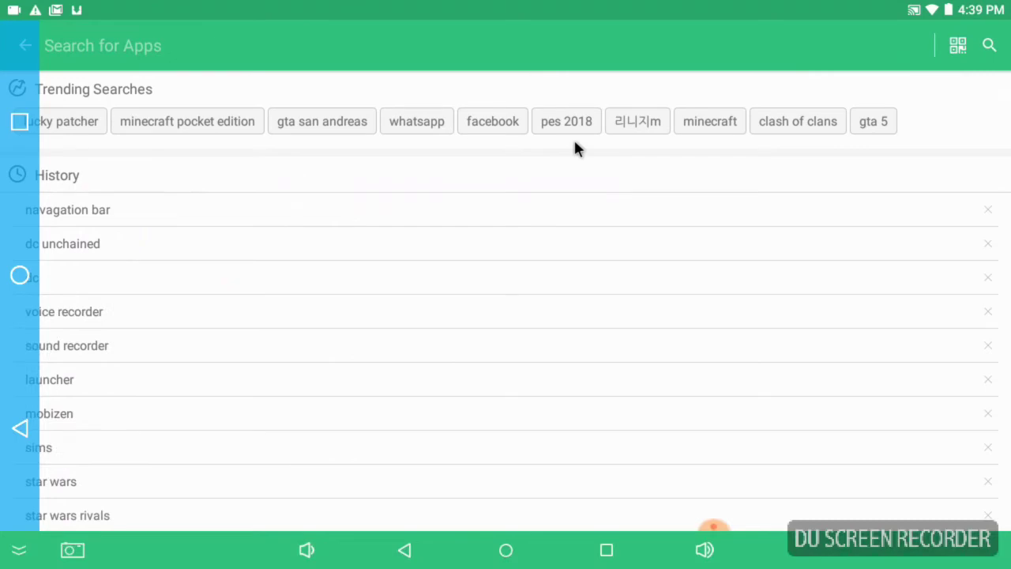
right_click(574, 148)
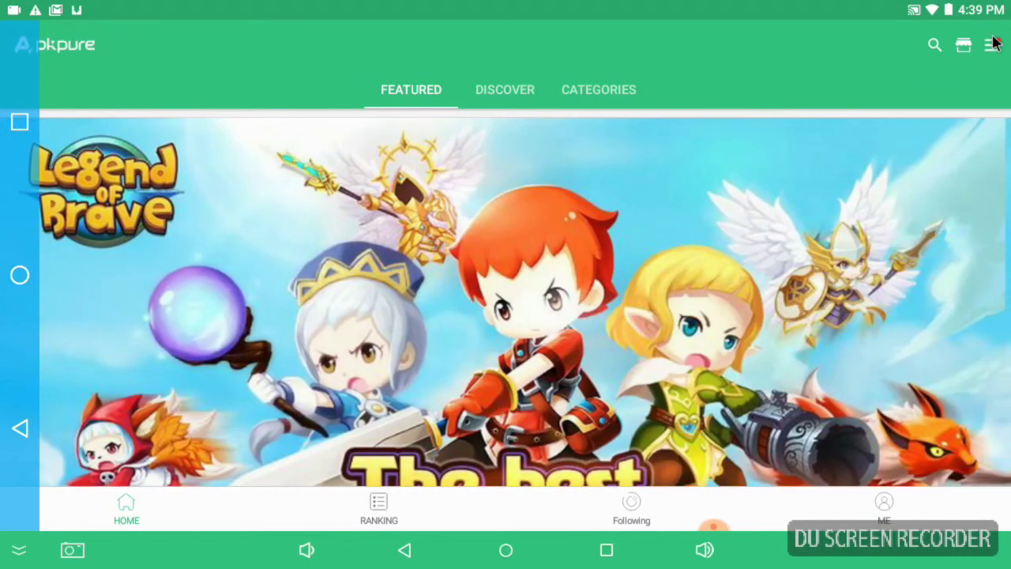
Open app management, look over the available updates, and show the list of installed apps.
click(993, 45)
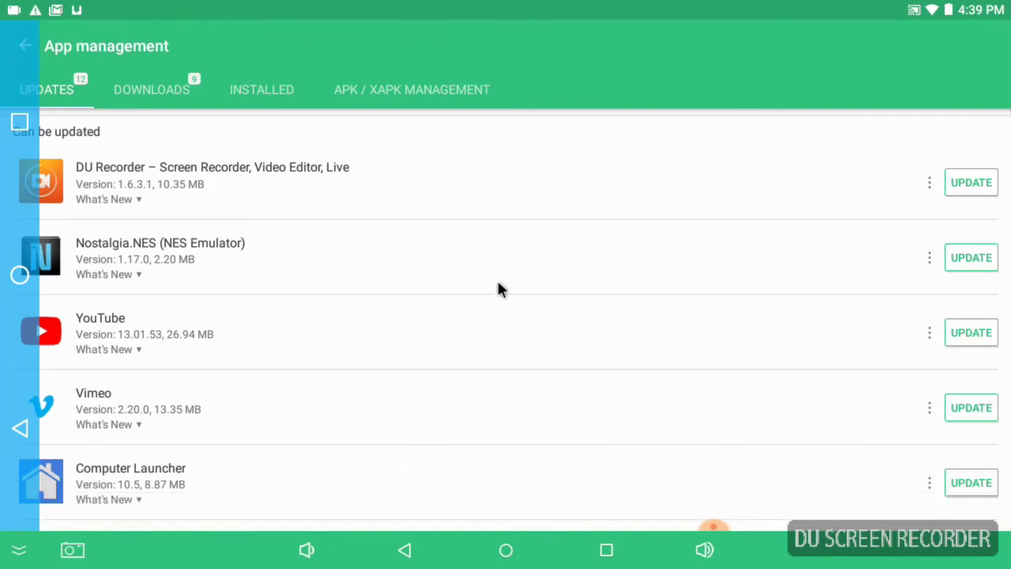
scroll(498, 282, down, 6)
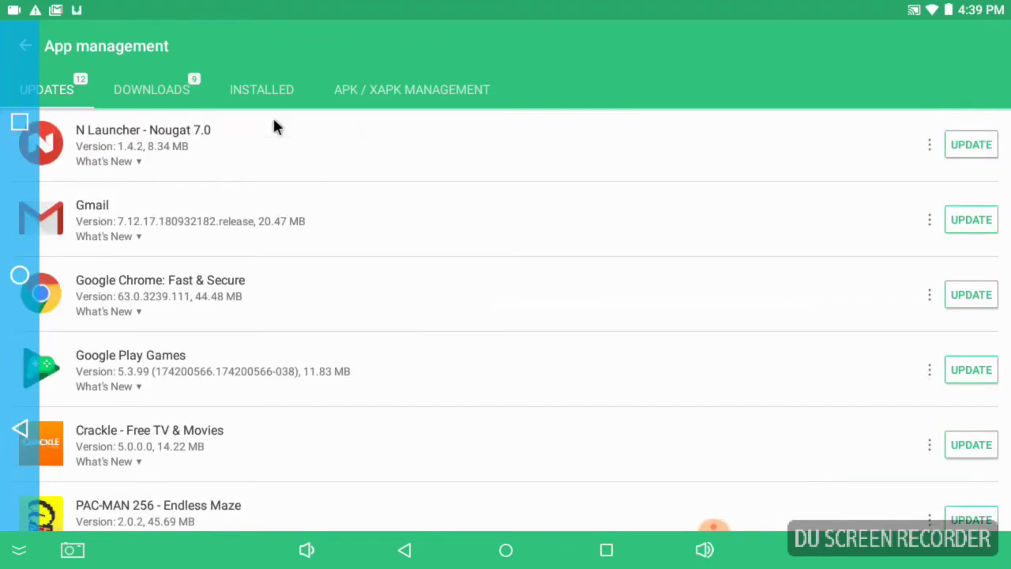
click(260, 76)
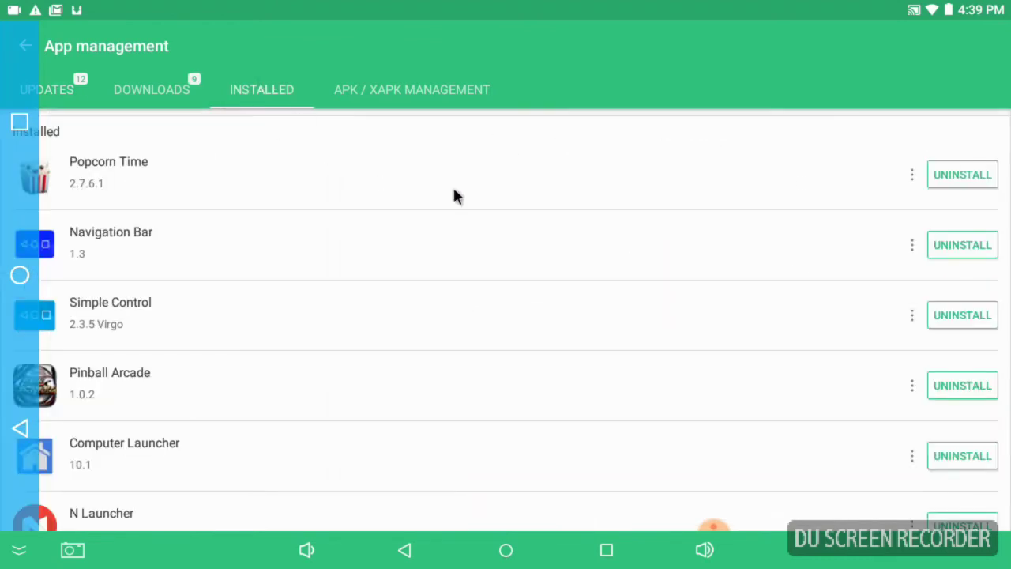
Uninstall Simple Control from the installed apps list.
click(912, 315)
click(753, 257)
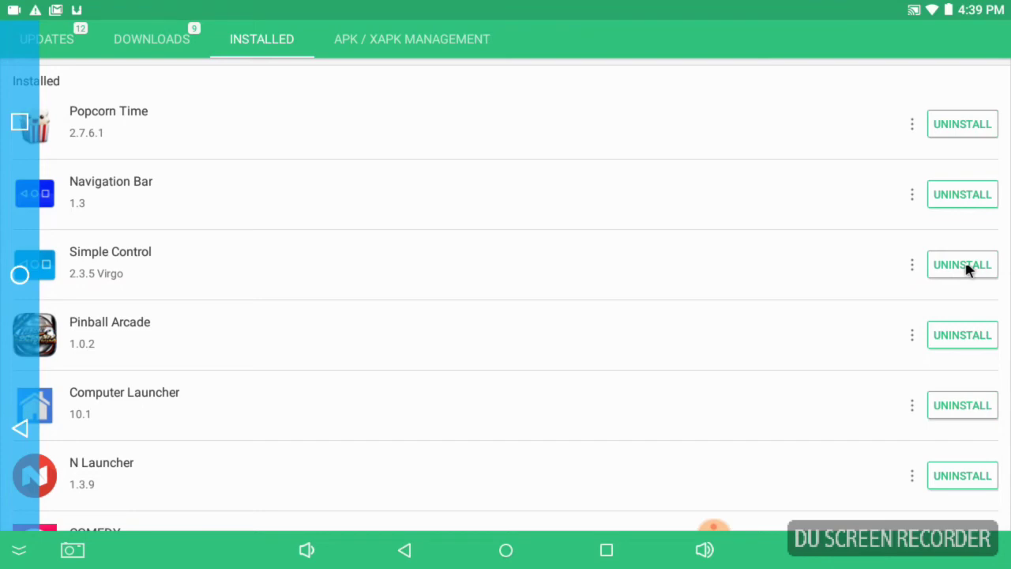
click(965, 265)
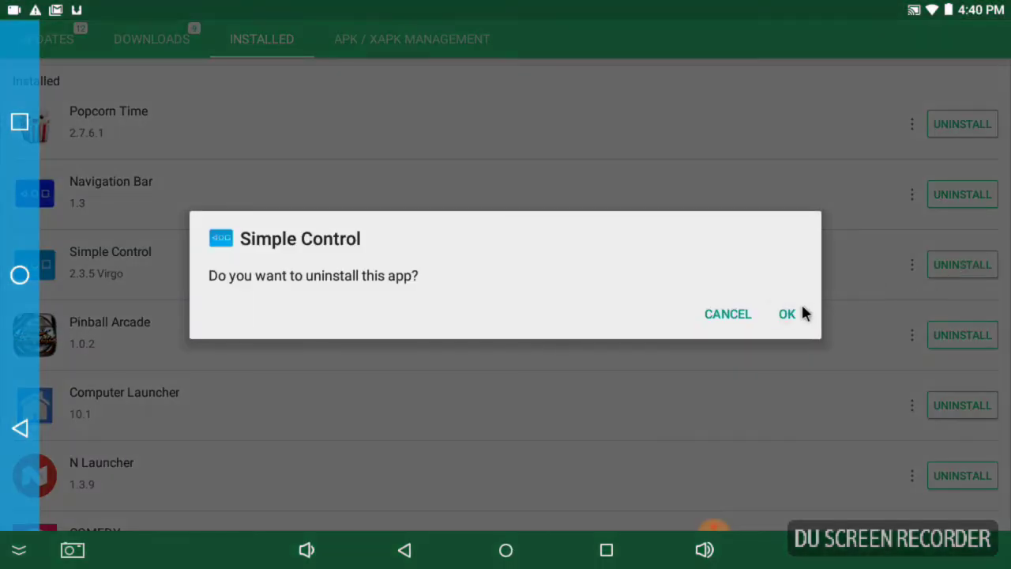
click(801, 308)
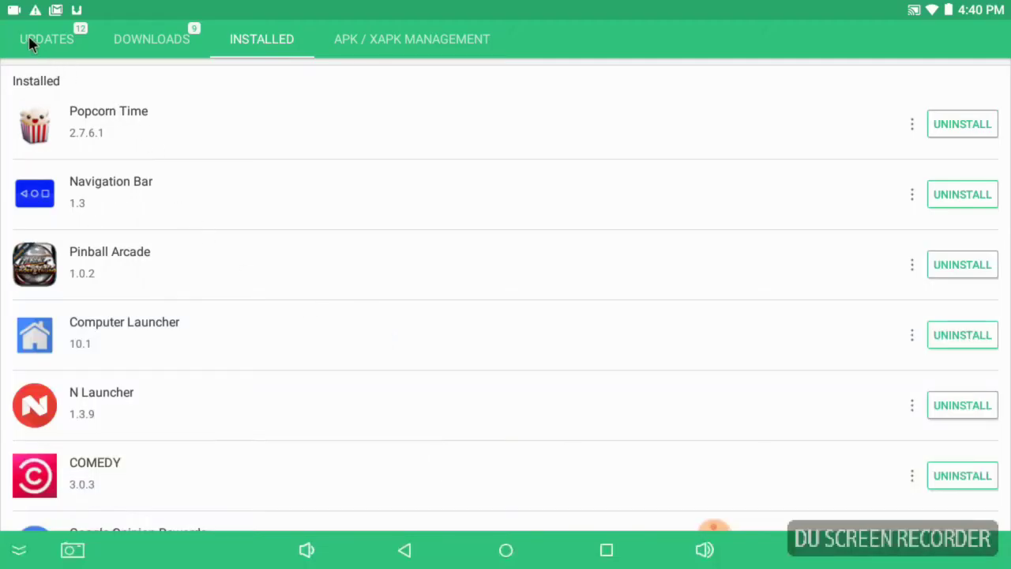
Return to the store's home page and browse its featured content.
click(405, 552)
click(404, 552)
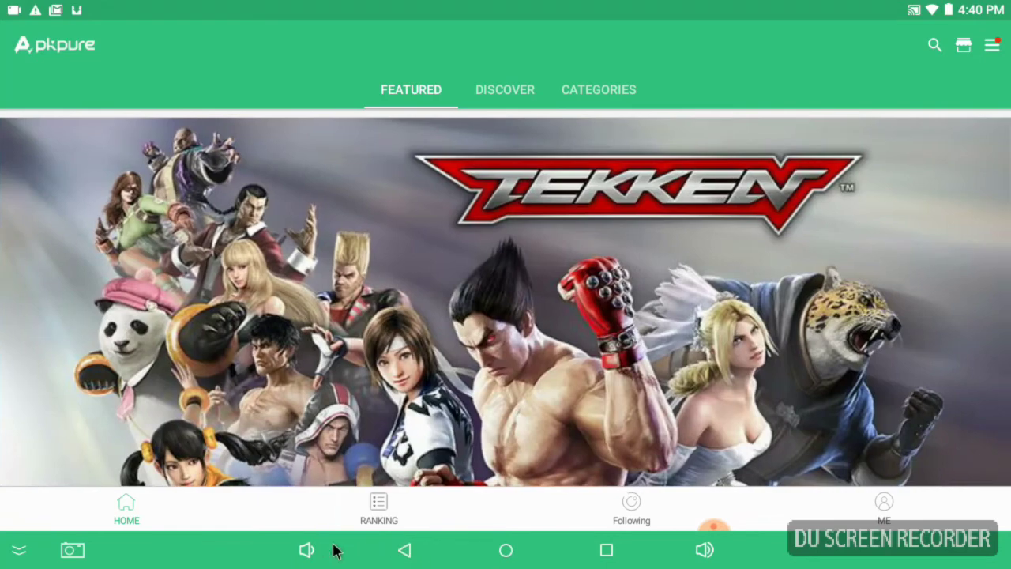
scroll(399, 245, down, 4)
scroll(399, 241, up, 3)
scroll(399, 241, down, 8)
scroll(238, 204, up, 1)
scroll(234, 203, up, 6)
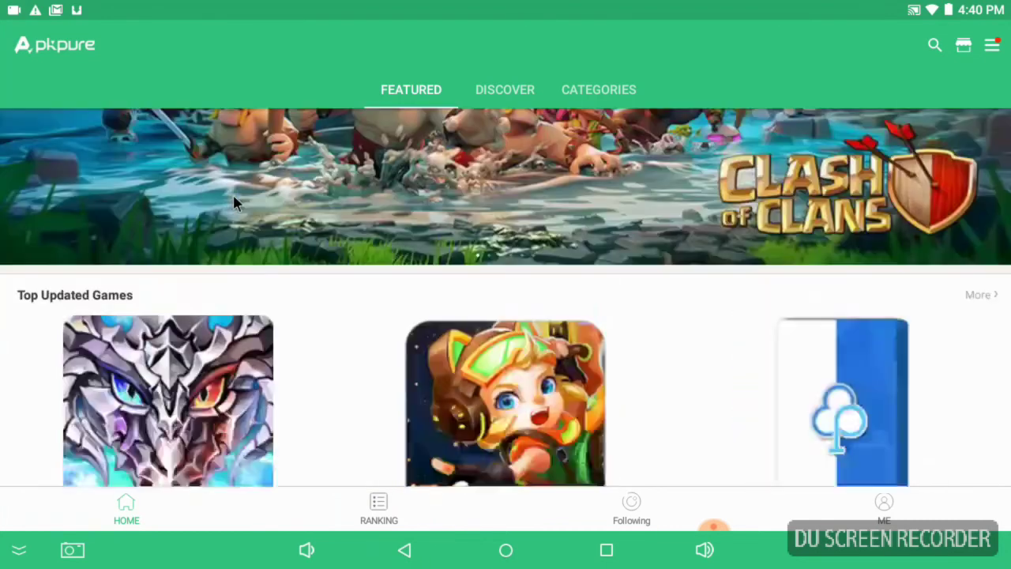
Browse the store's Discover section.
click(478, 93)
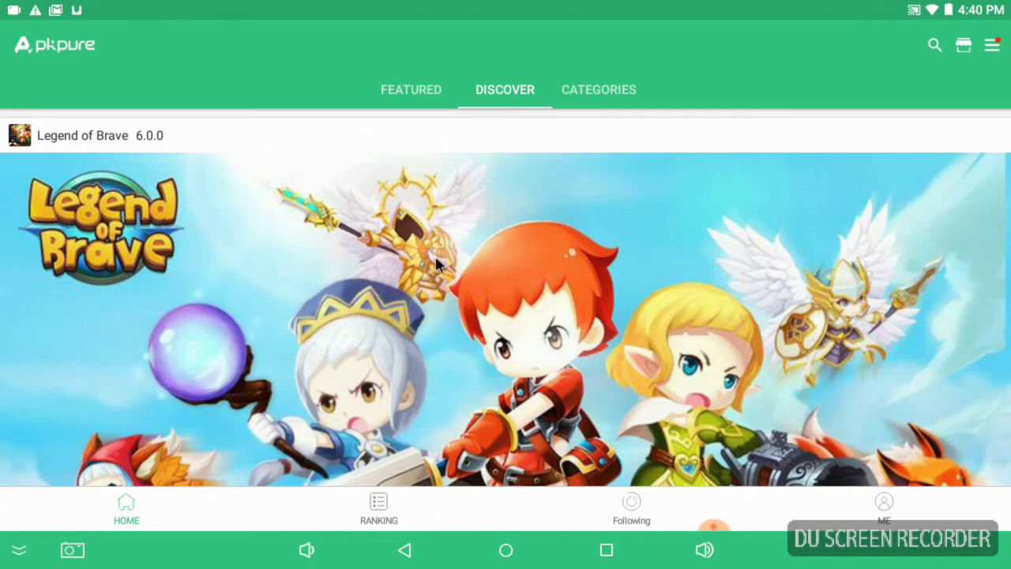
scroll(436, 258, down, 6)
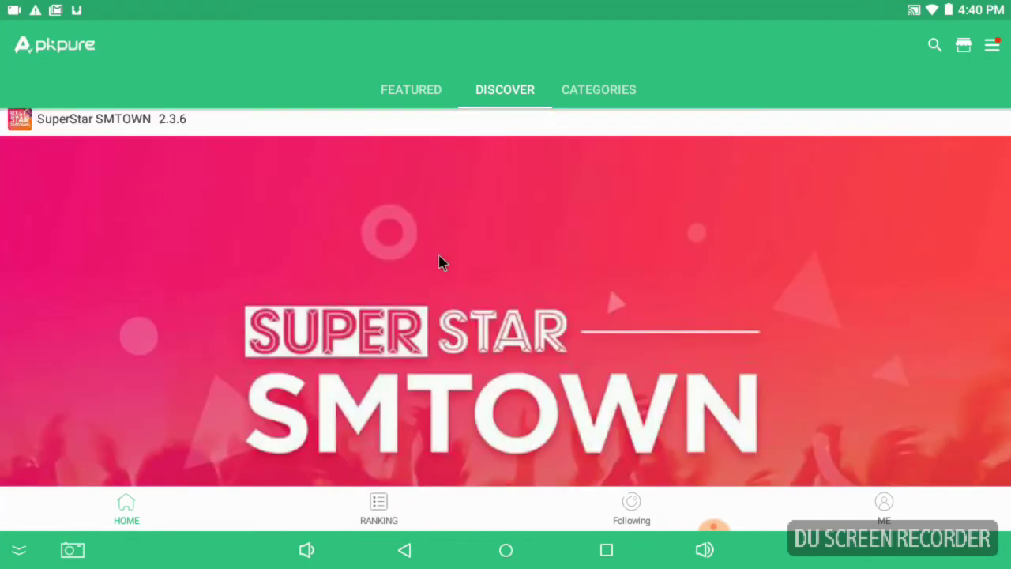
scroll(442, 257, up, 4)
Show the store's categories, view the Ten Best Android Games in 2018 topic, and return to the categories.
click(598, 95)
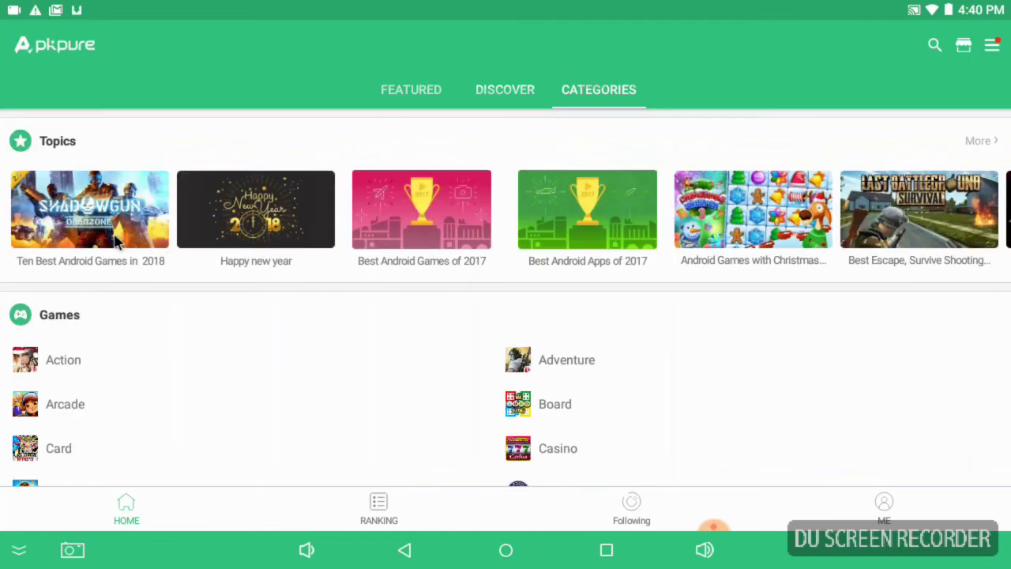
click(113, 239)
scroll(124, 269, down, 1)
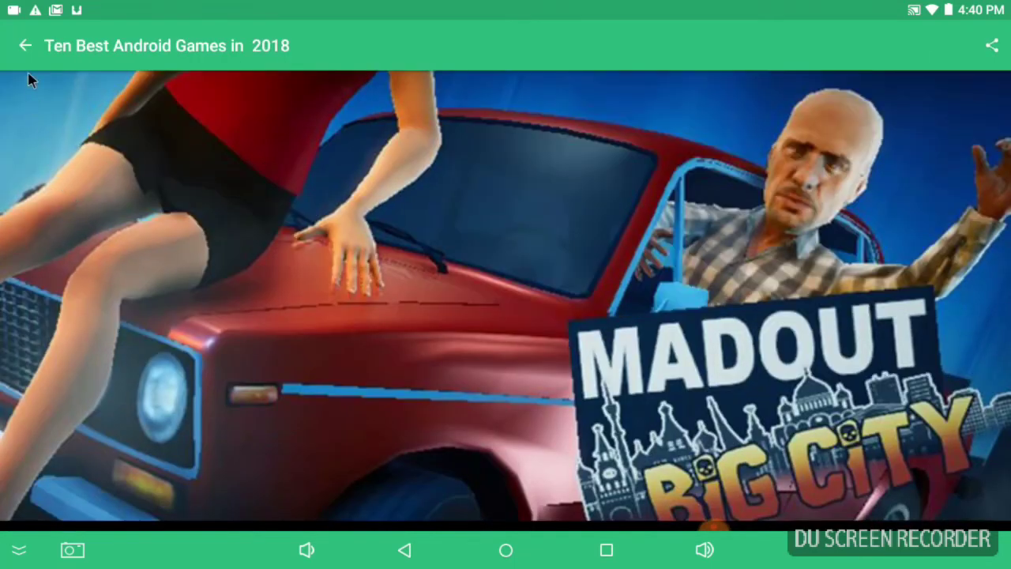
click(25, 45)
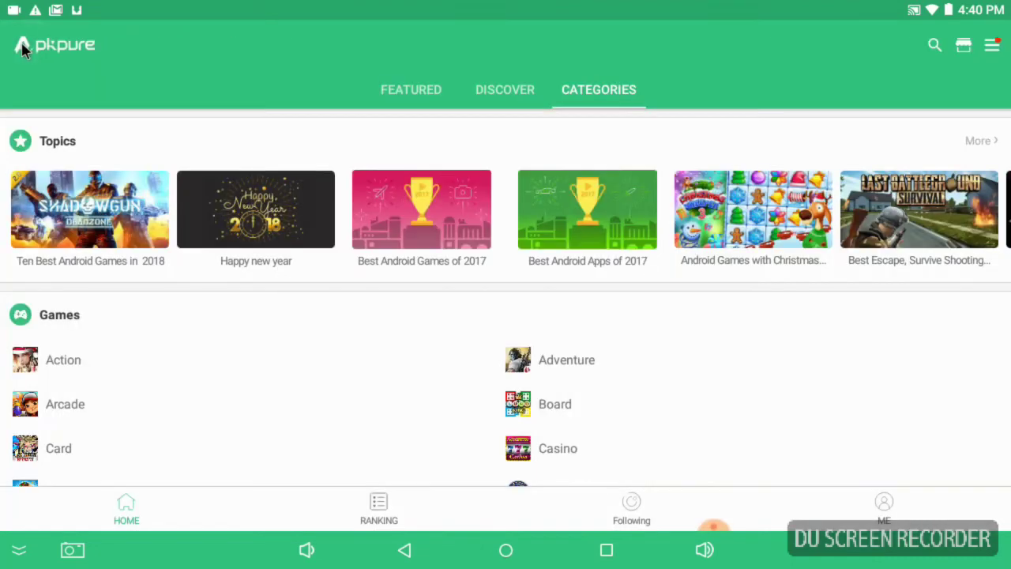
Browse the Action games category and open the details page of Mobile Battleground - Blitz.
click(106, 357)
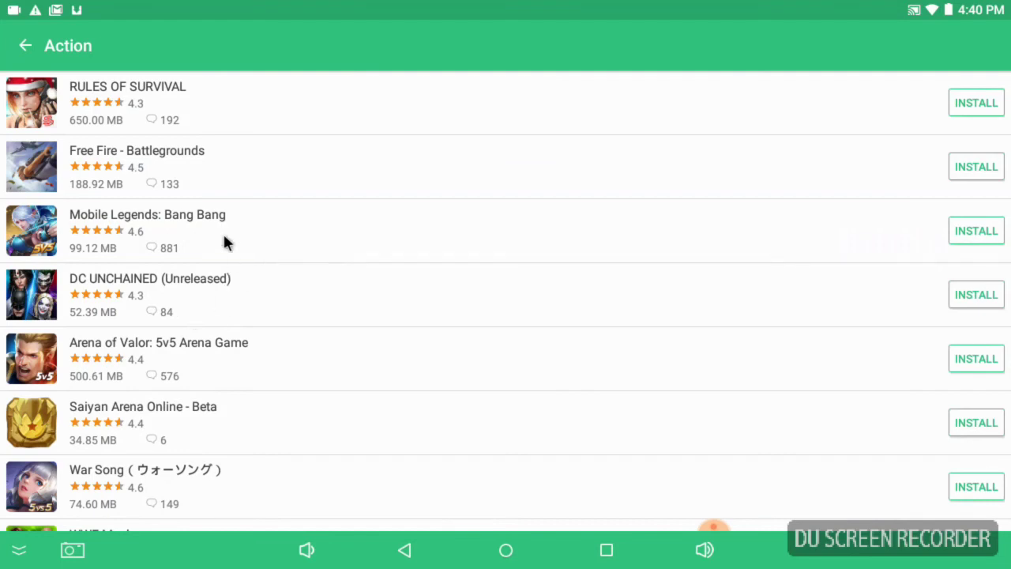
scroll(294, 255, down, 8)
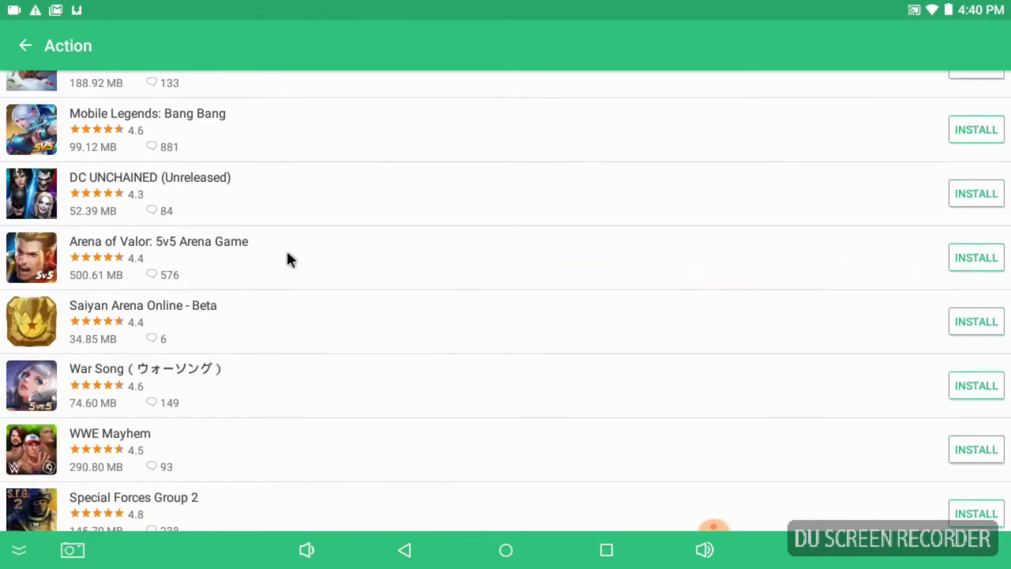
scroll(235, 286, down, 3)
scroll(156, 308, down, 2)
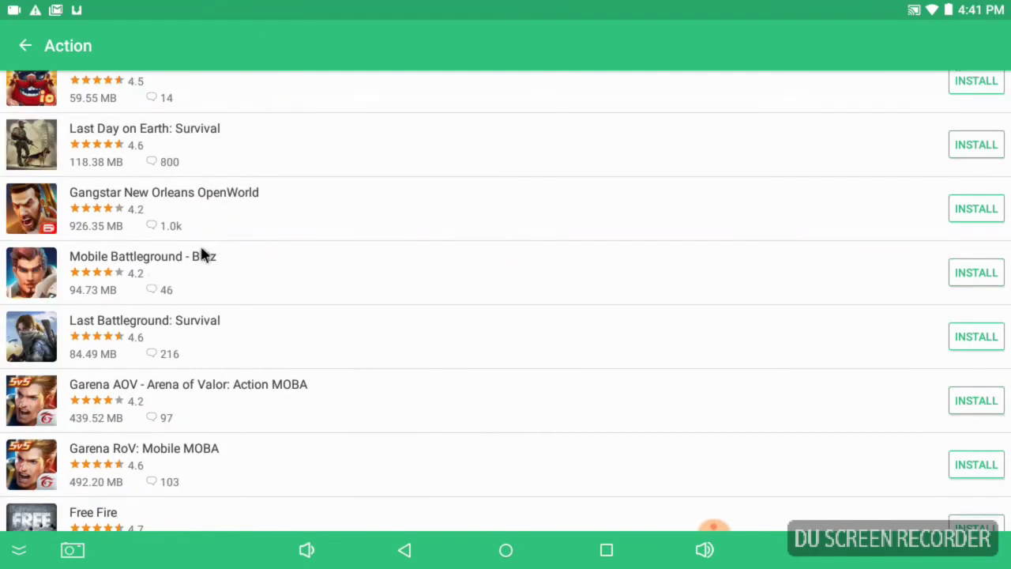
click(183, 277)
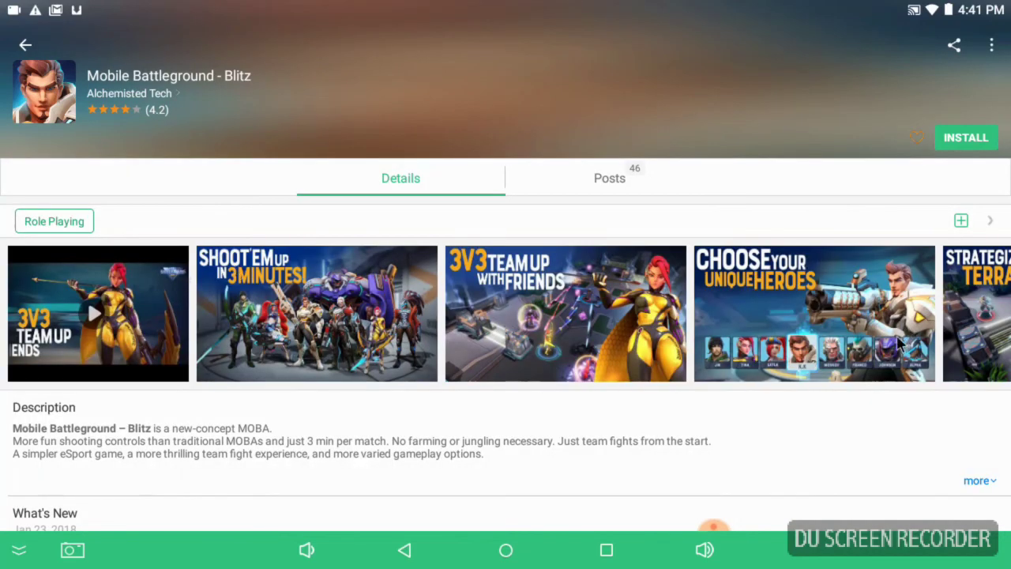
Look through the screenshots of Mobile Battleground - Blitz and start installing the game.
drag(877, 334, 551, 308)
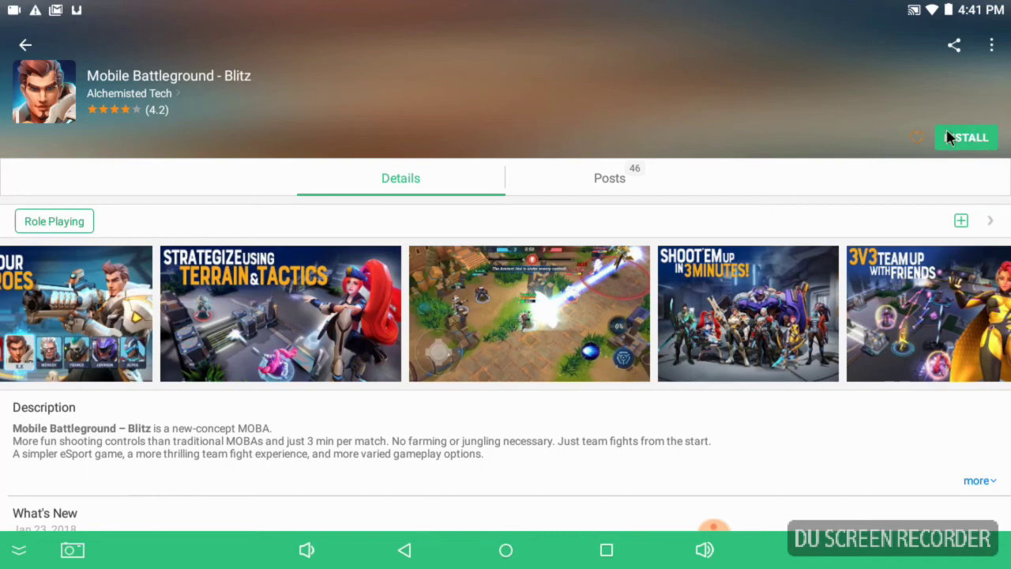
click(949, 137)
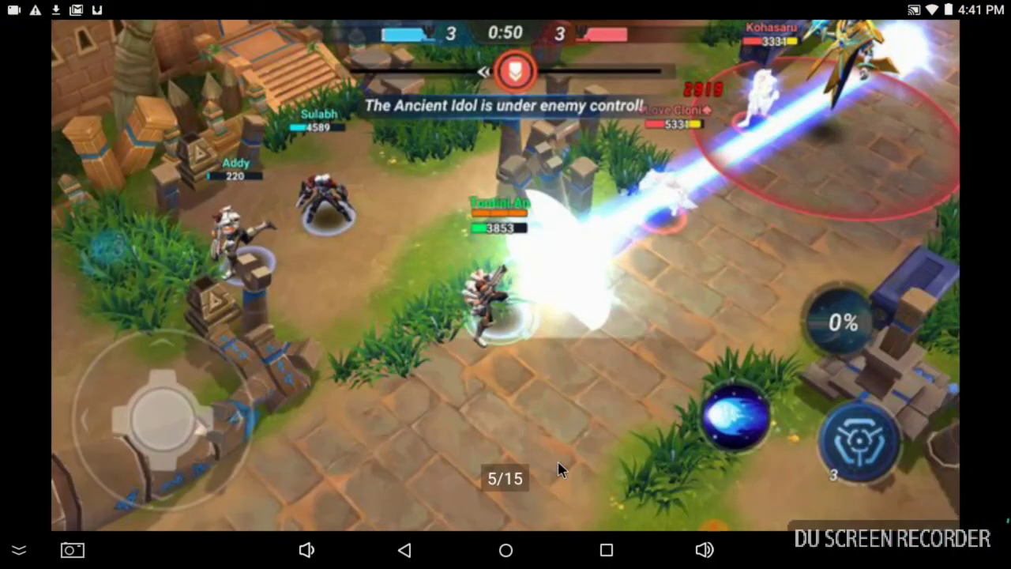
click(490, 65)
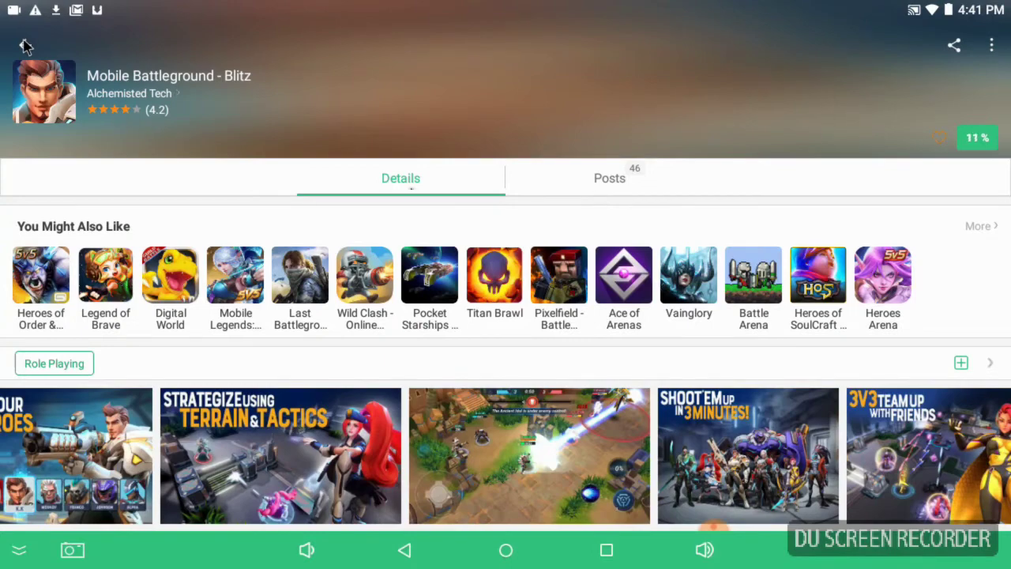
Go back to the Action games list, browse further through it, and return to the store's categories.
click(27, 46)
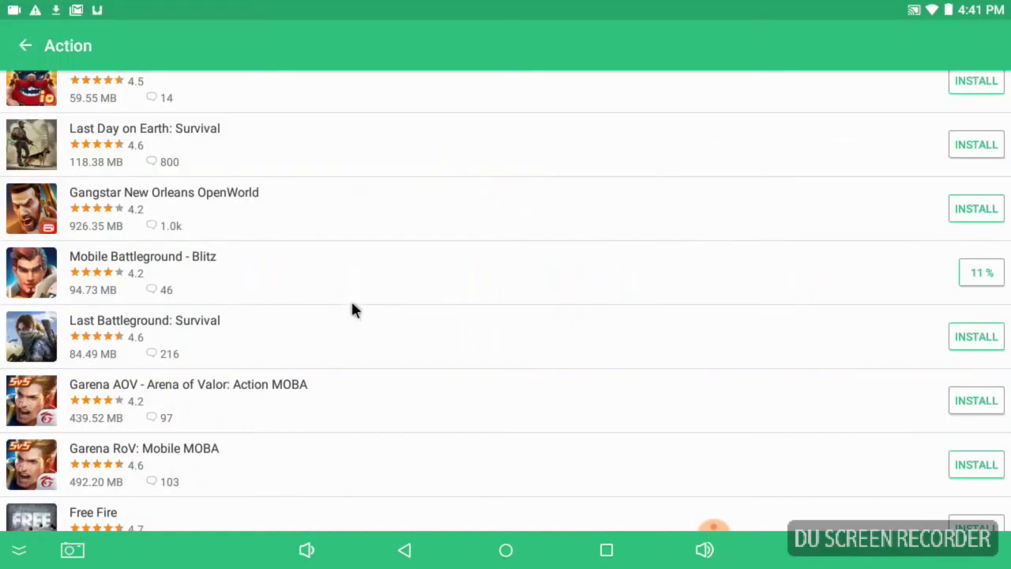
scroll(318, 401, down, 3)
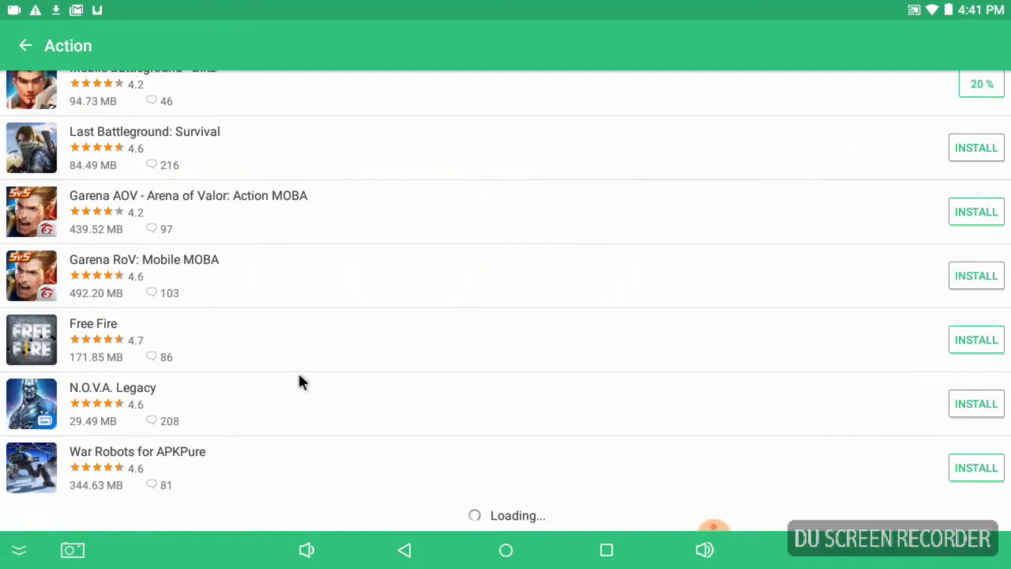
scroll(308, 302, down, 2)
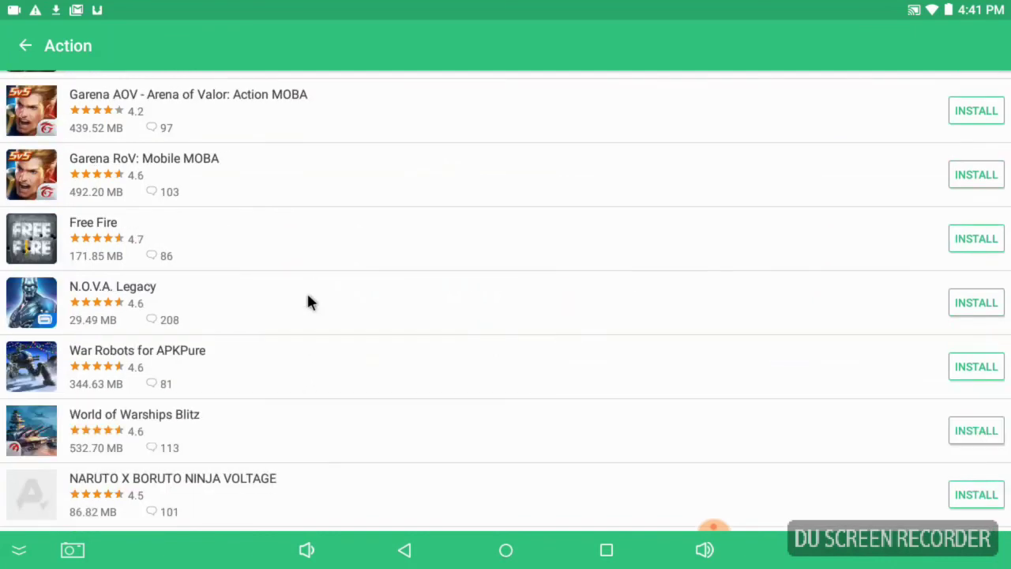
scroll(308, 303, down, 2)
scroll(308, 303, down, 5)
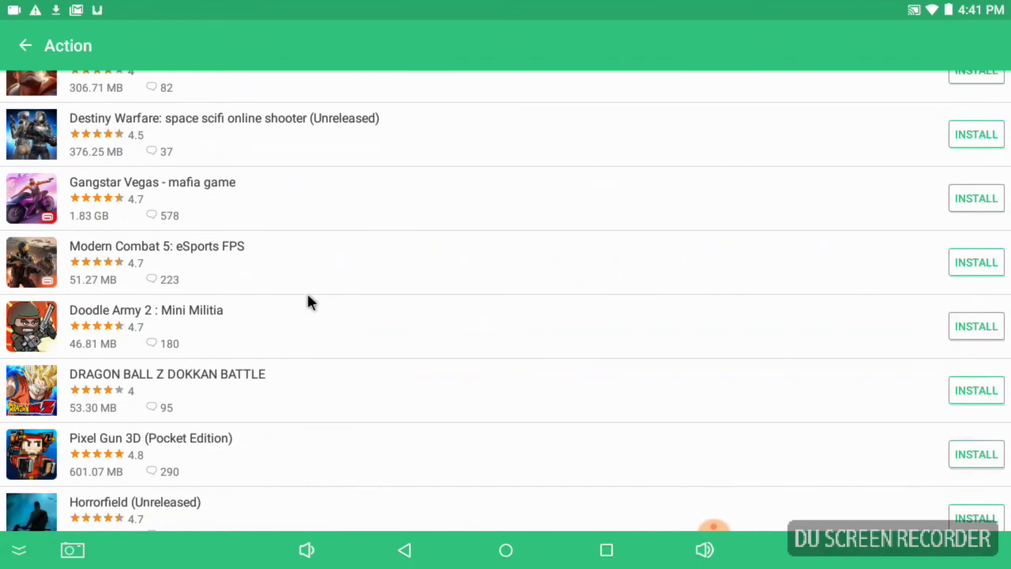
scroll(309, 303, down, 2)
scroll(309, 303, down, 4)
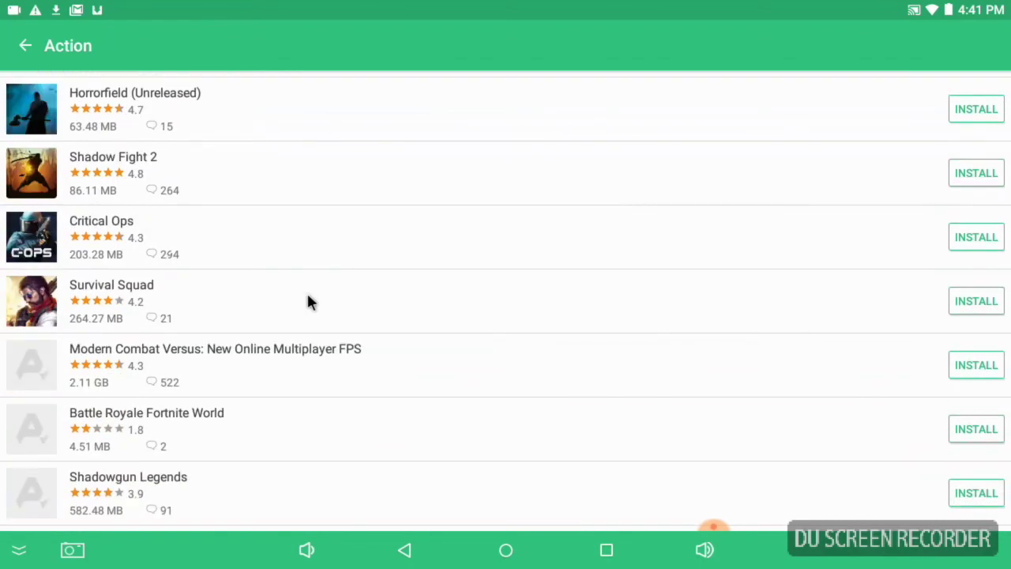
scroll(309, 301, down, 3)
scroll(308, 301, down, 1)
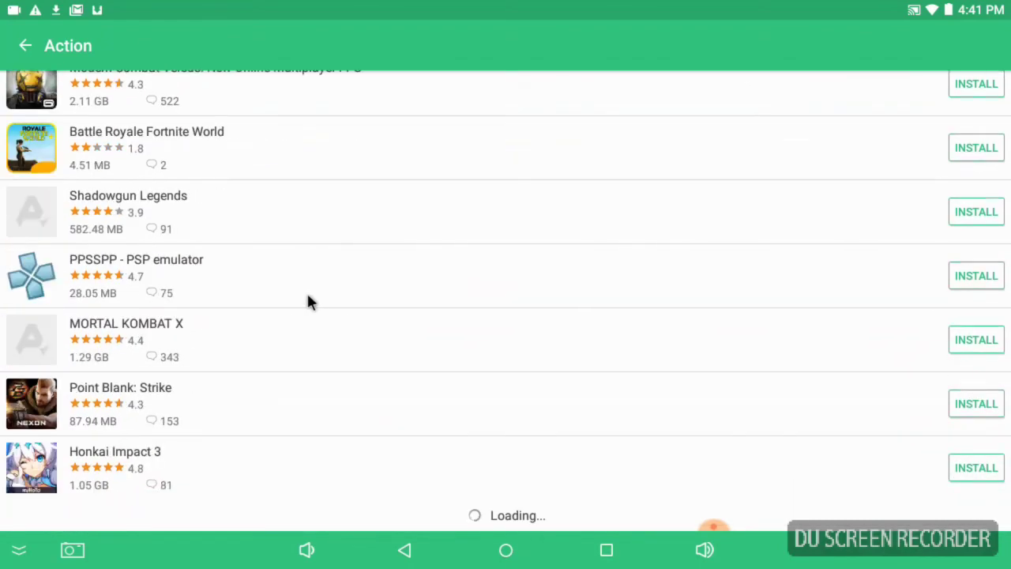
scroll(310, 301, down, 4)
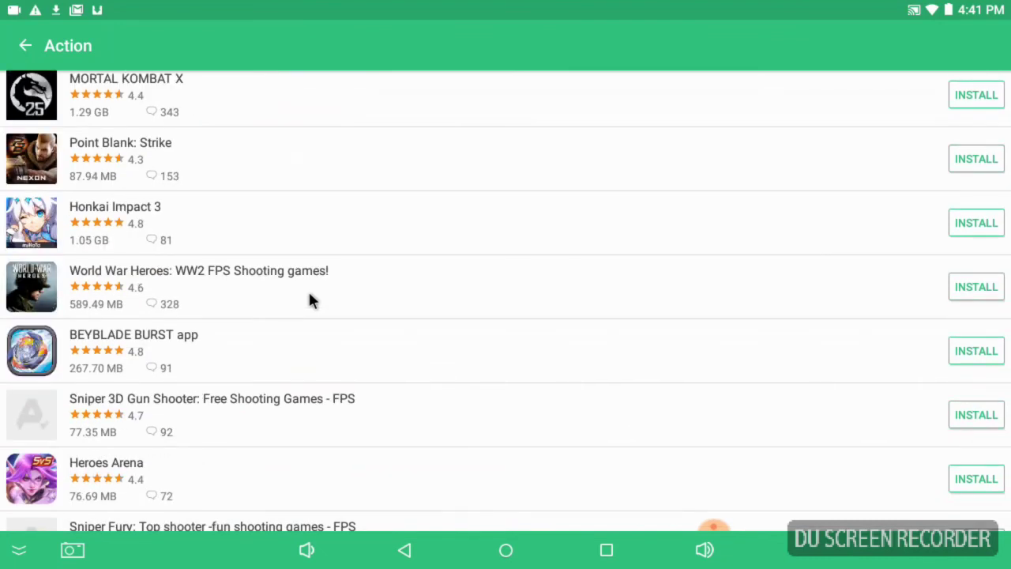
scroll(308, 299, down, 3)
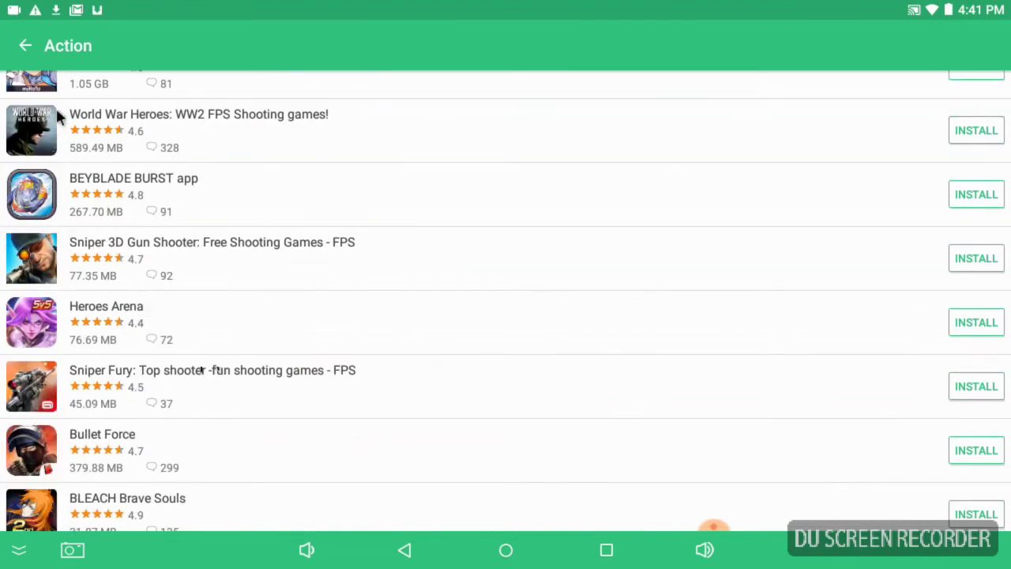
click(35, 48)
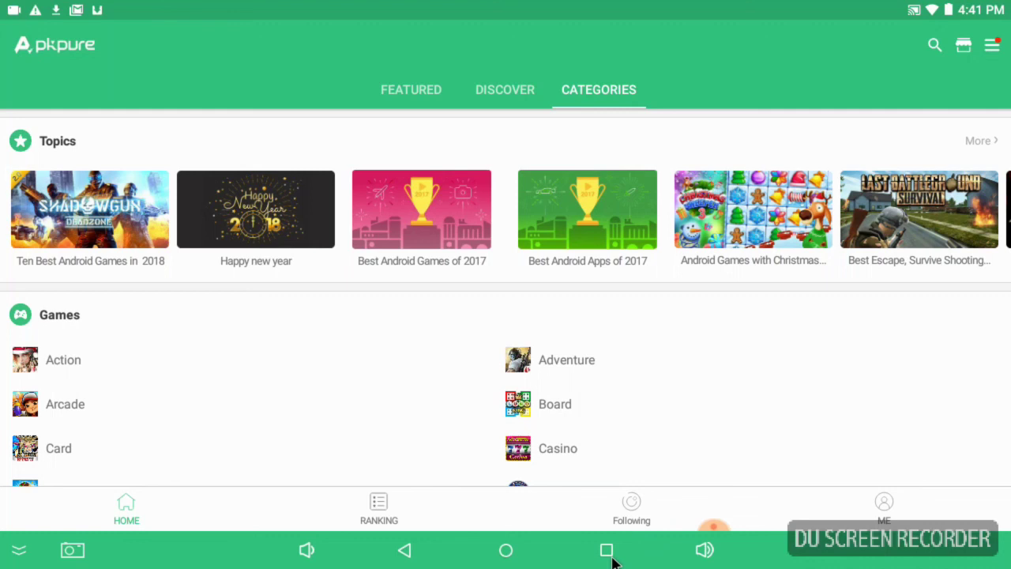
click(612, 558)
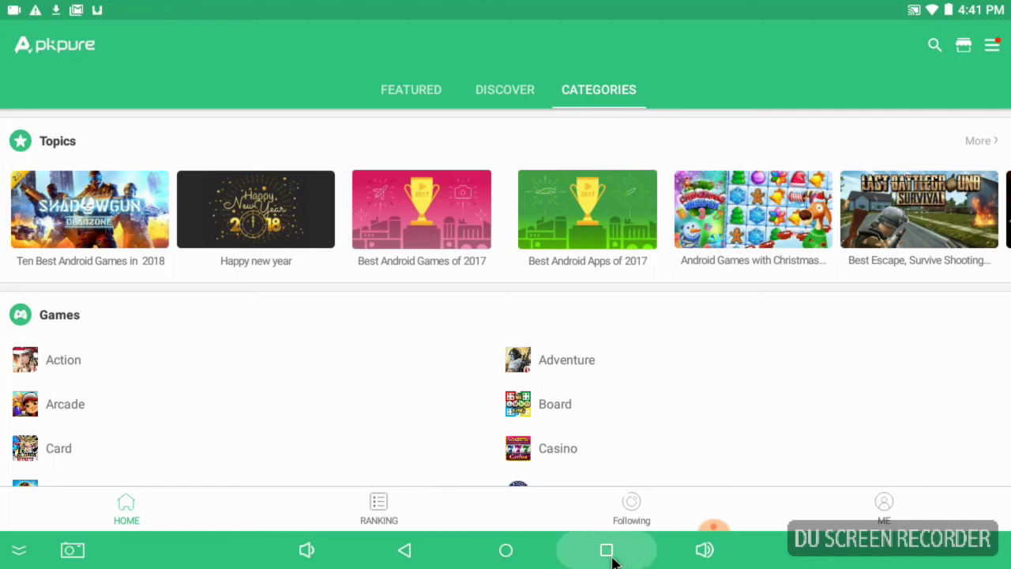
click(526, 561)
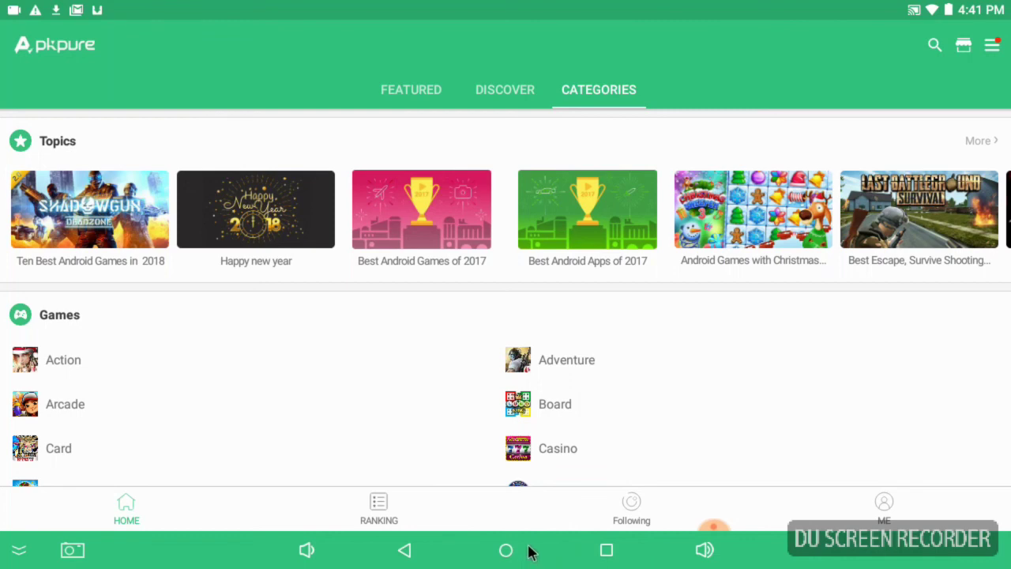
click(523, 558)
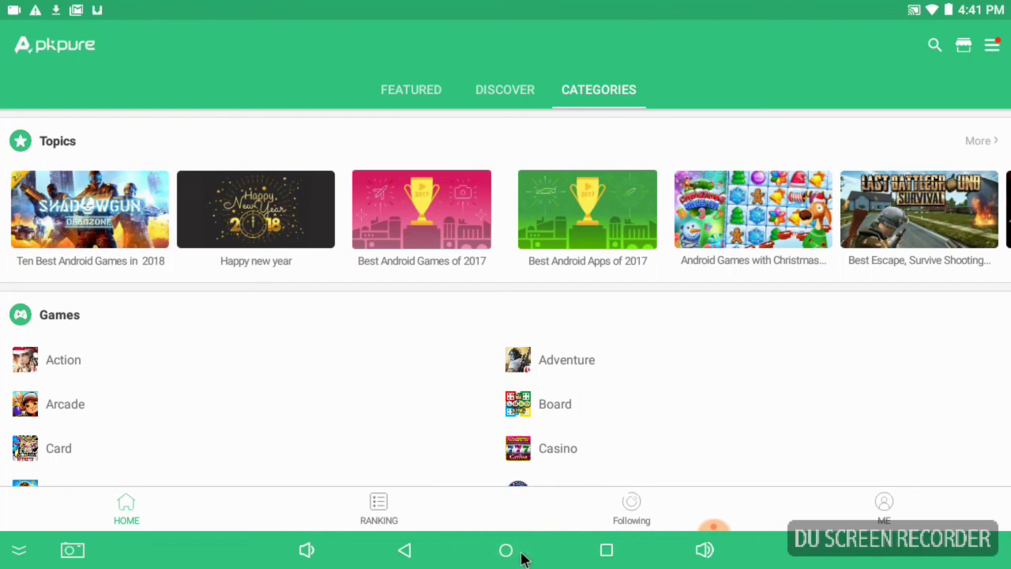